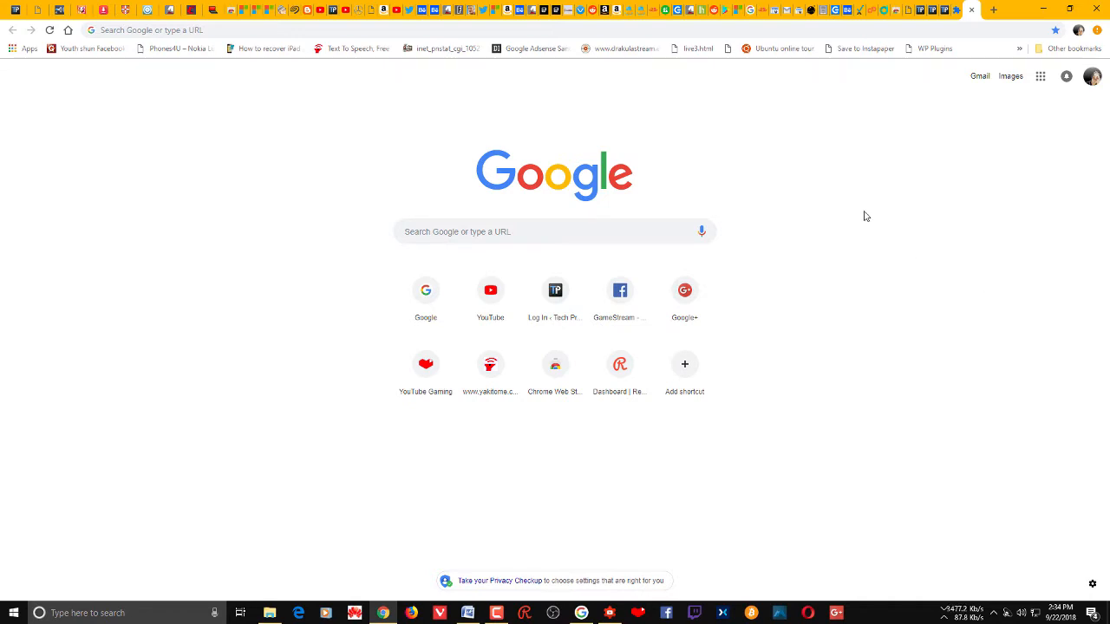
{"action": "left_click", "coordinate": [617, 222]}
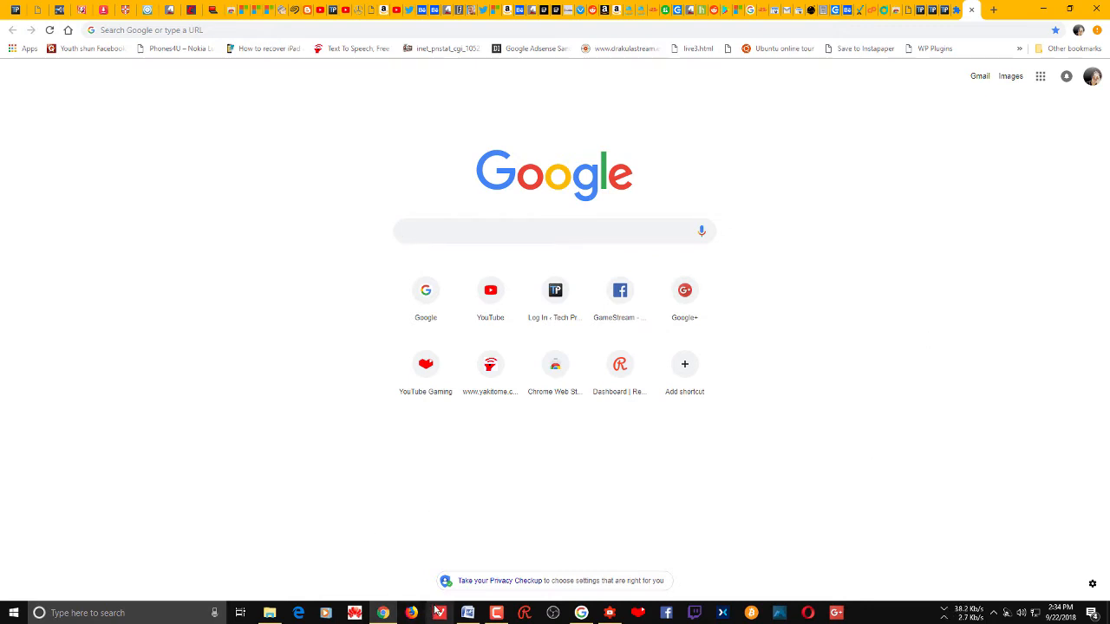
{"action": "mouse_move", "coordinate": [467, 613]}
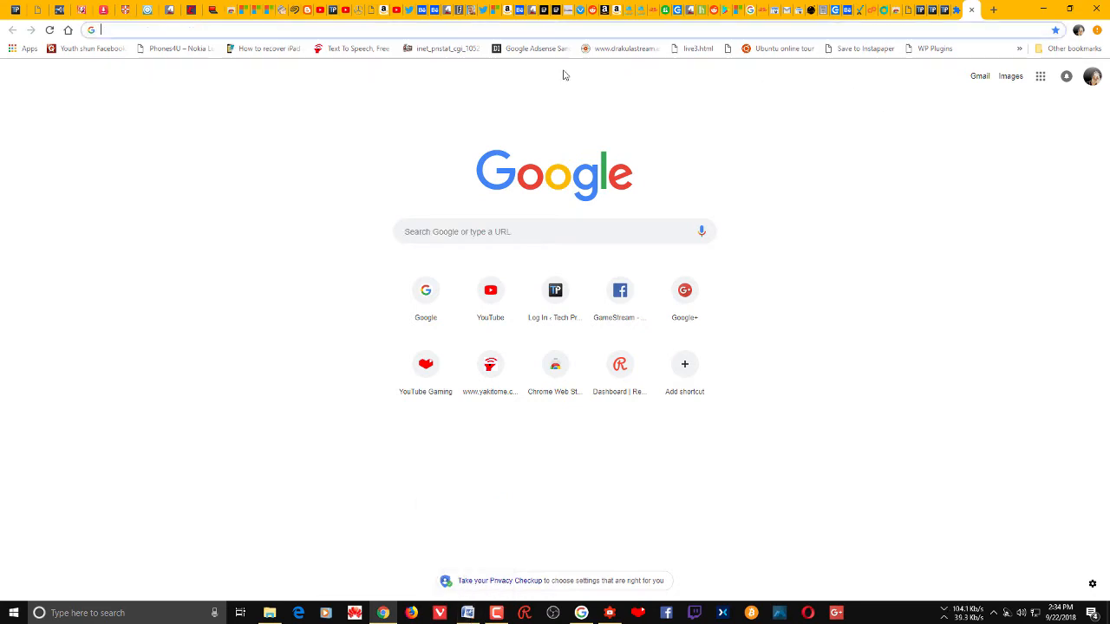
{"action": "type", "text": "https://chrome.google.com/webstore/detail/infinity-new-tabproductiv/dbfmnekepjoapopniengjbcpnbljalfg?utm_source=chrome-ntp-icon"}
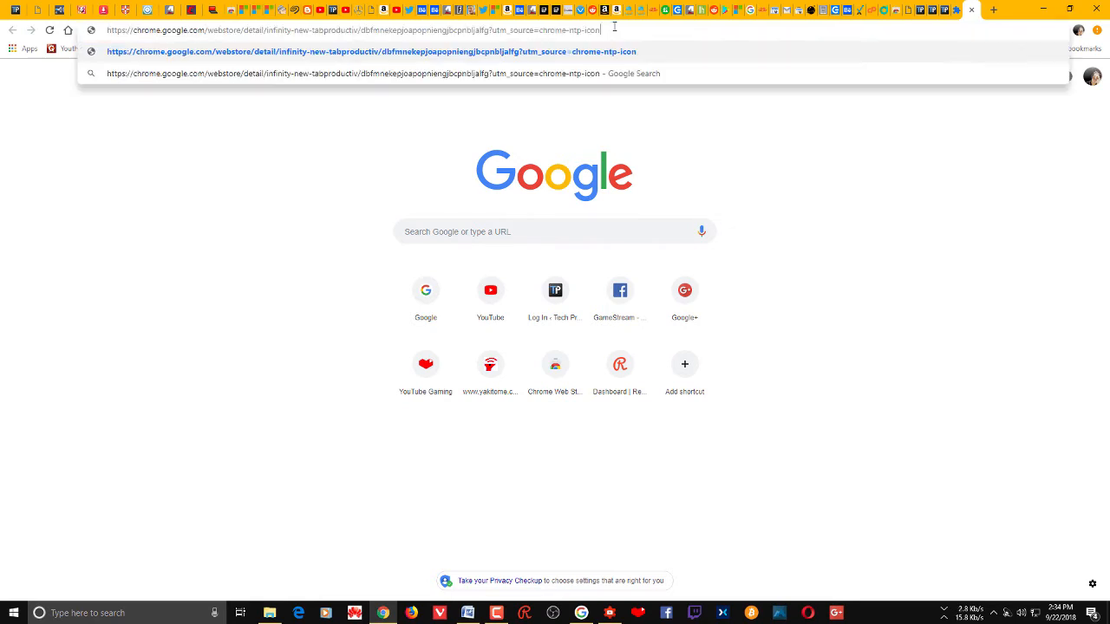
{"action": "key", "text": "Return"}
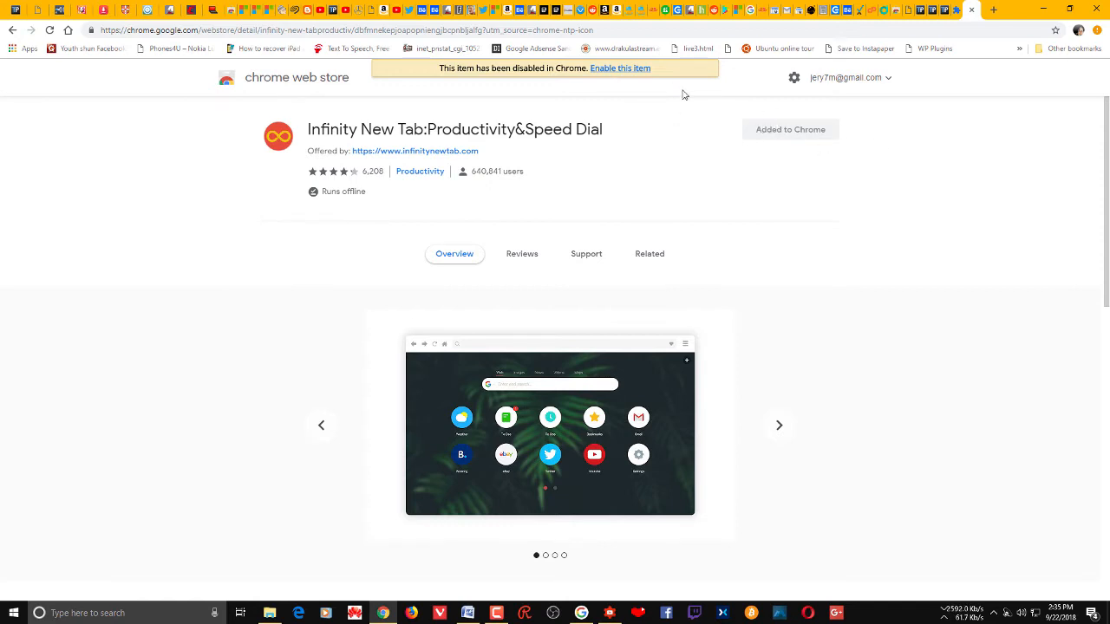
Step: Enable the disabled Infinity New Tab extension and open a new browser tab
{"action": "left_click", "coordinate": [619, 73]}
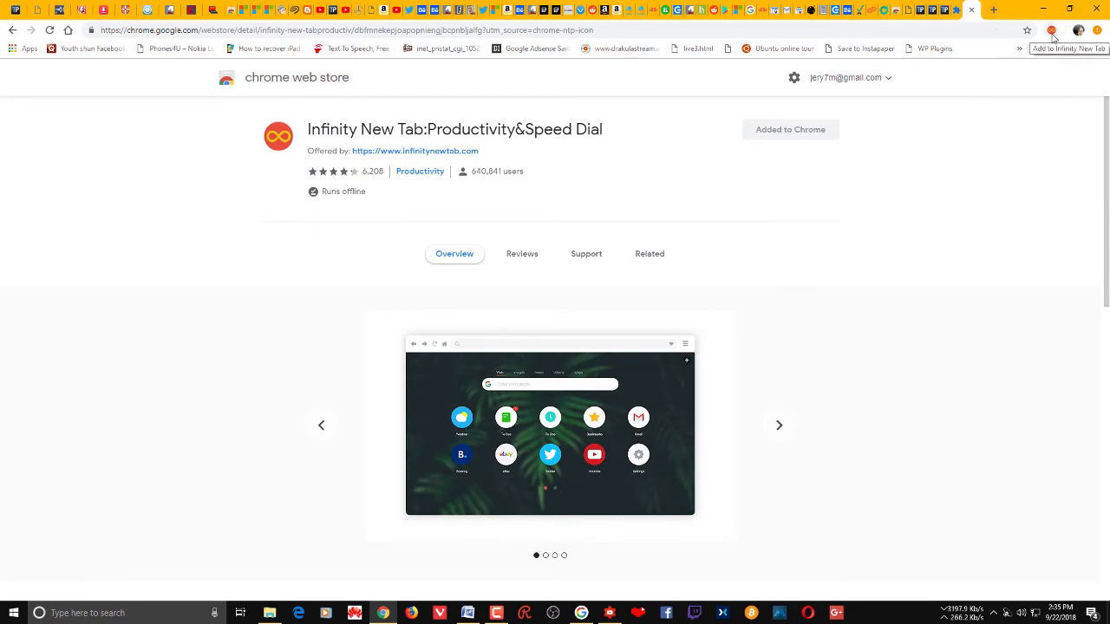
{"action": "left_click", "coordinate": [993, 10]}
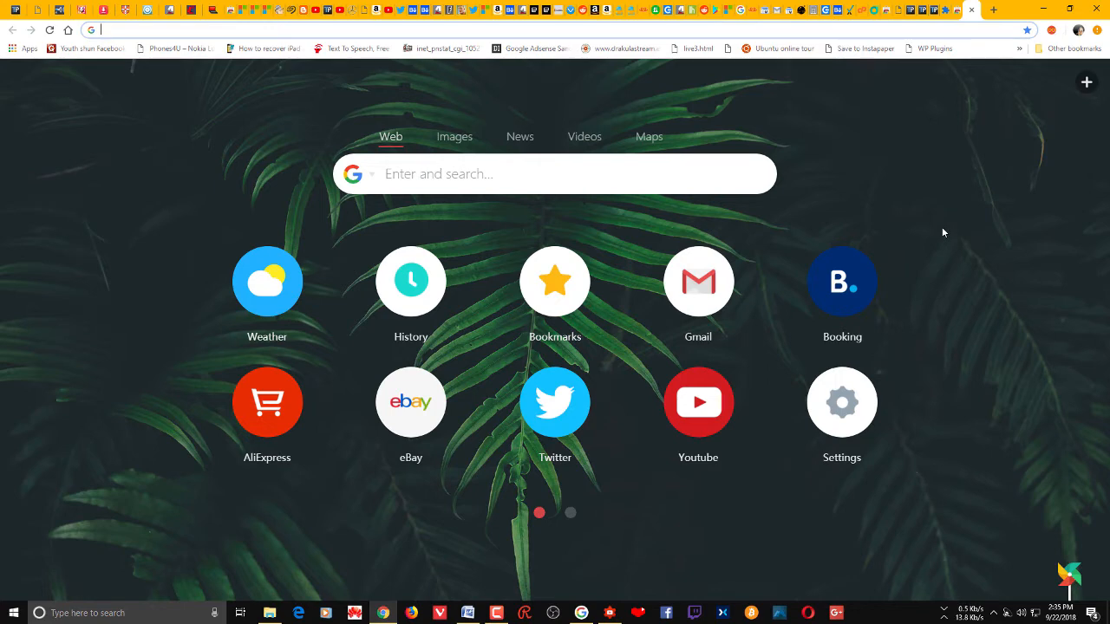
Step: View the search engines offered for the new tab page's search box and close the list without choosing one
{"action": "left_click", "coordinate": [369, 175]}
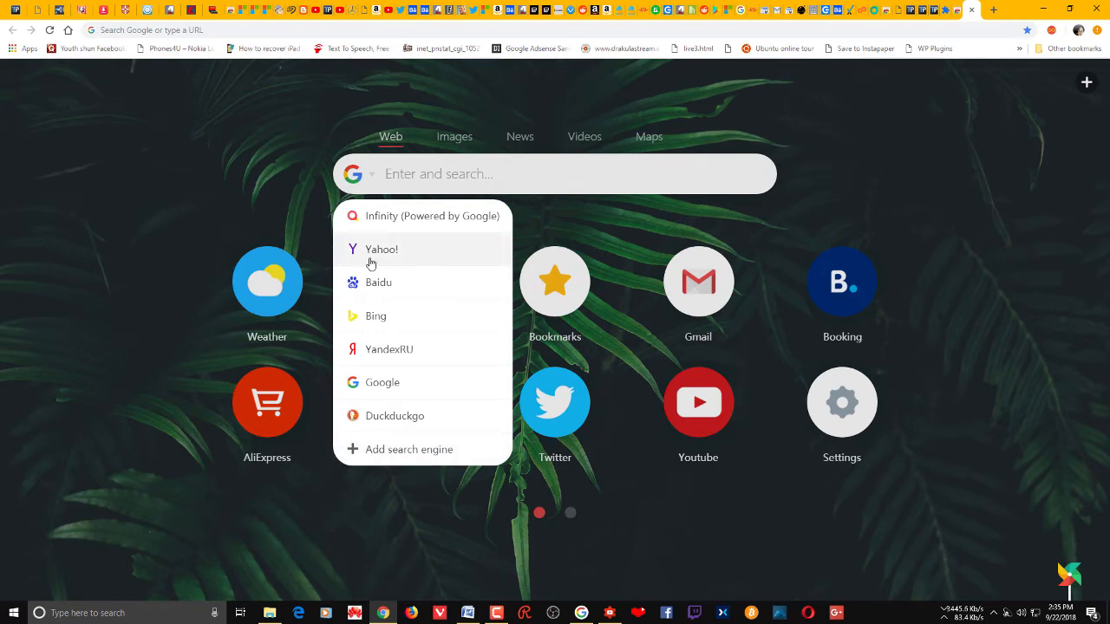
{"action": "left_click", "coordinate": [1018, 167]}
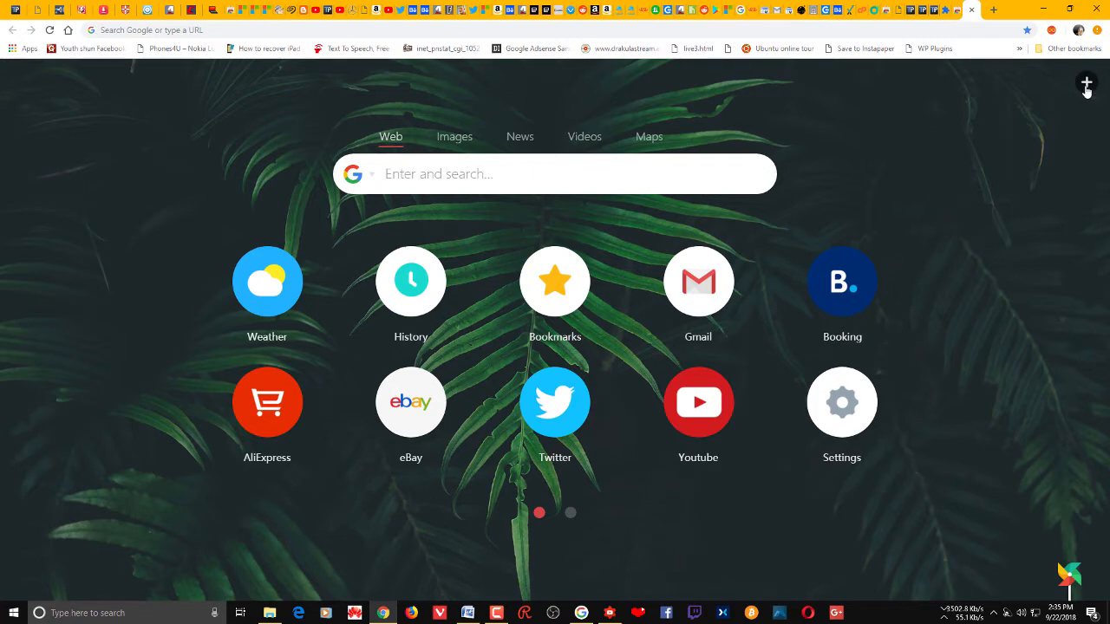
Step: Review the Infinity settings from account, general and appearance through layout, wallpaper and backup options, and close them unchanged
{"action": "left_click", "coordinate": [848, 407]}
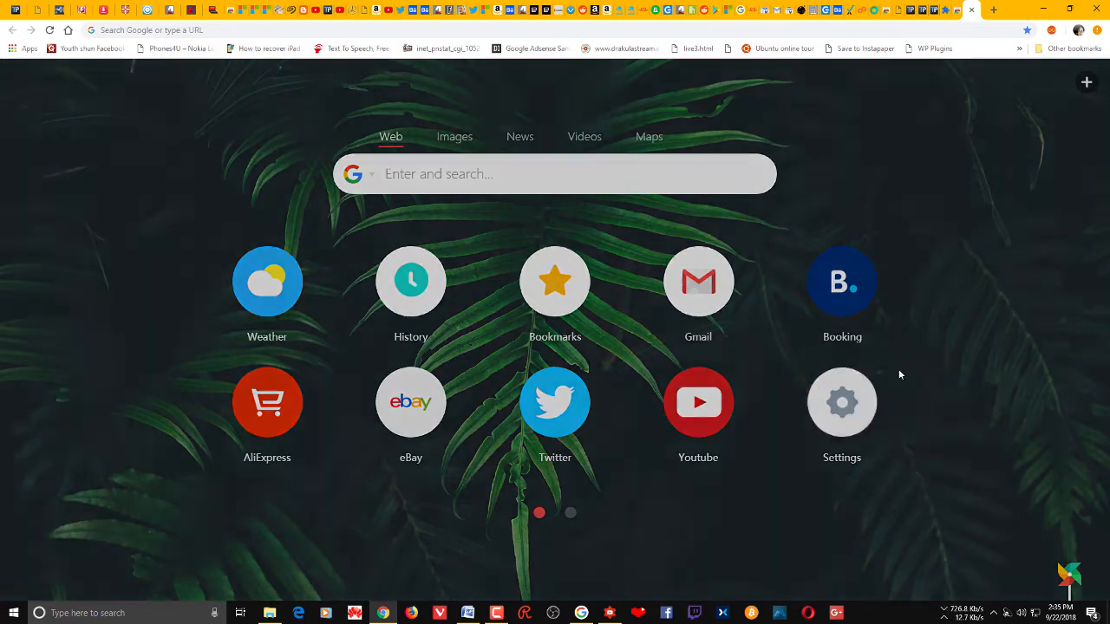
{"action": "scroll", "coordinate": [1012, 449], "scroll_direction": "down", "scroll_amount": 3}
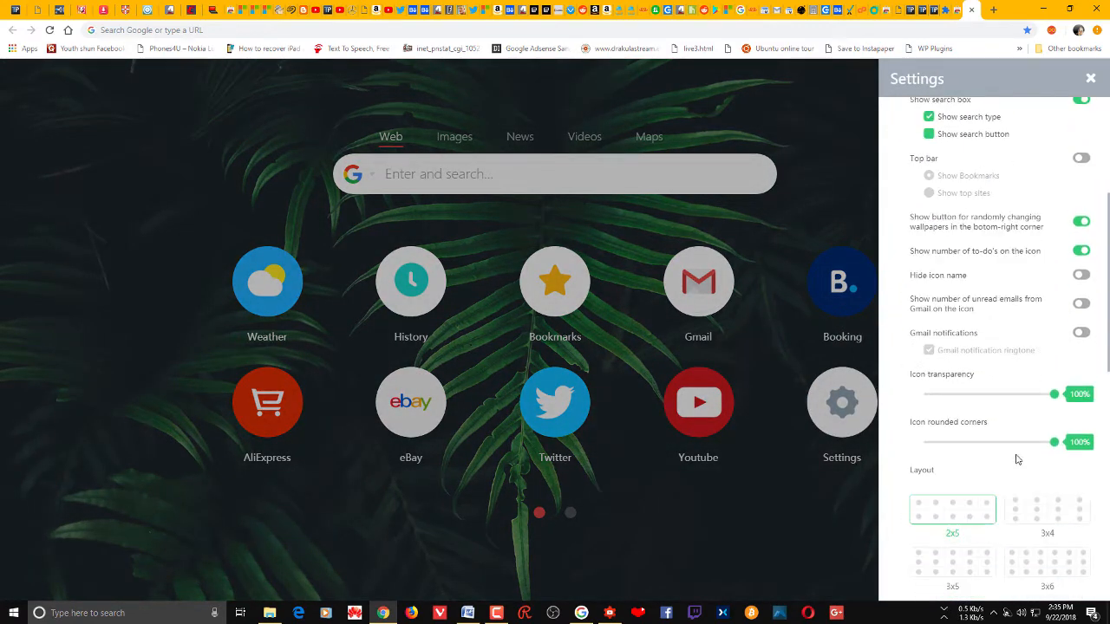
{"action": "scroll", "coordinate": [1018, 460], "scroll_direction": "down", "scroll_amount": 10}
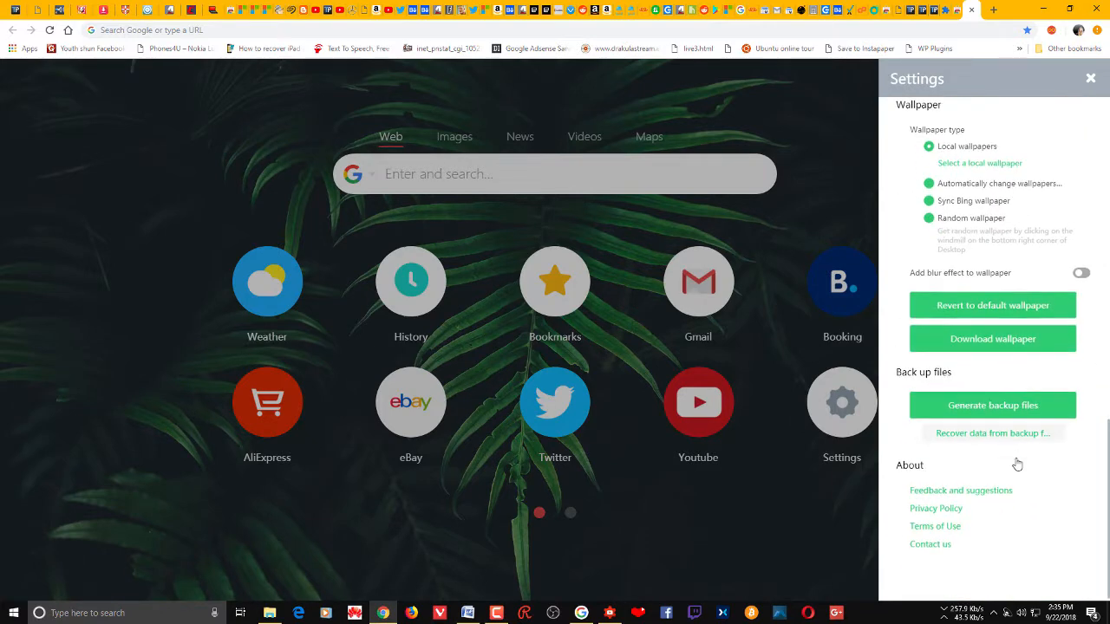
{"action": "scroll", "coordinate": [1017, 466], "scroll_direction": "up", "scroll_amount": 10}
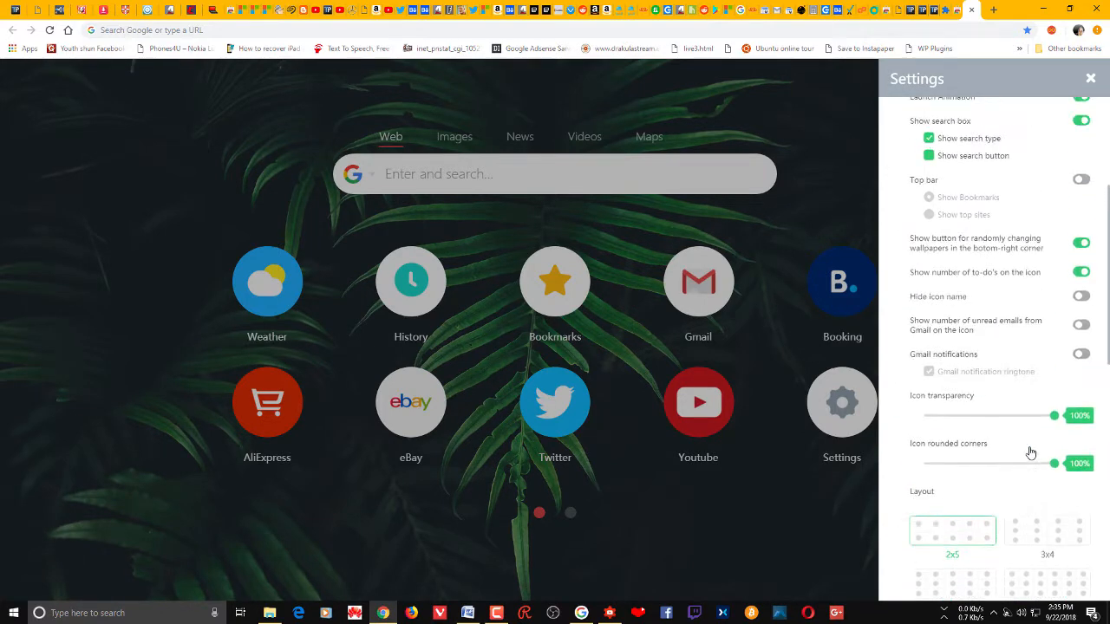
{"action": "scroll", "coordinate": [1030, 453], "scroll_direction": "up", "scroll_amount": 3}
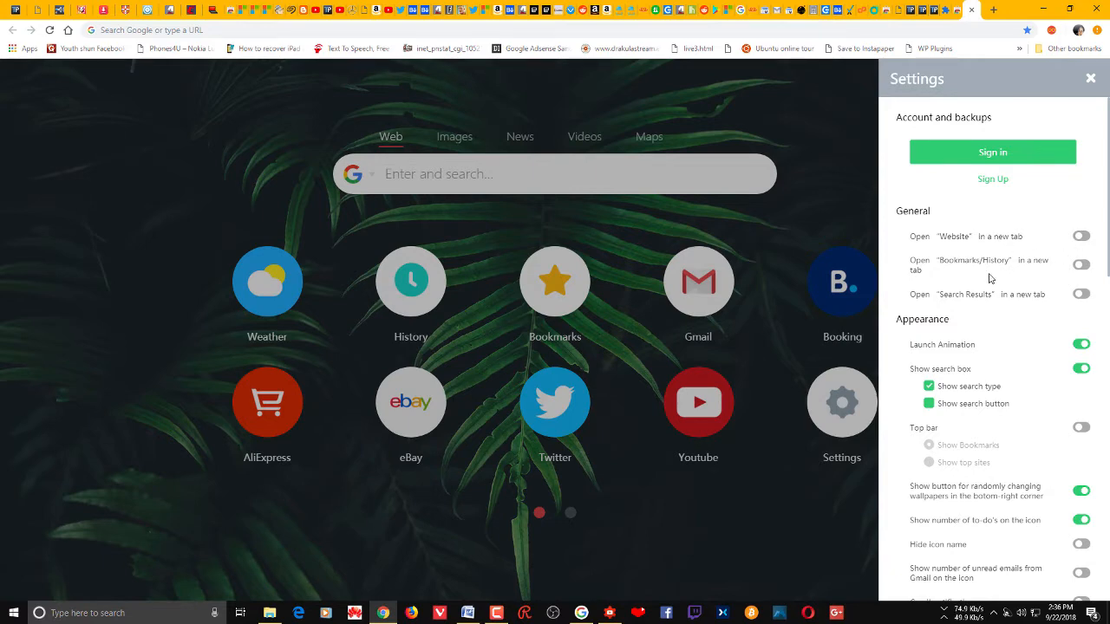
{"action": "scroll", "coordinate": [1019, 339], "scroll_direction": "down", "scroll_amount": 4}
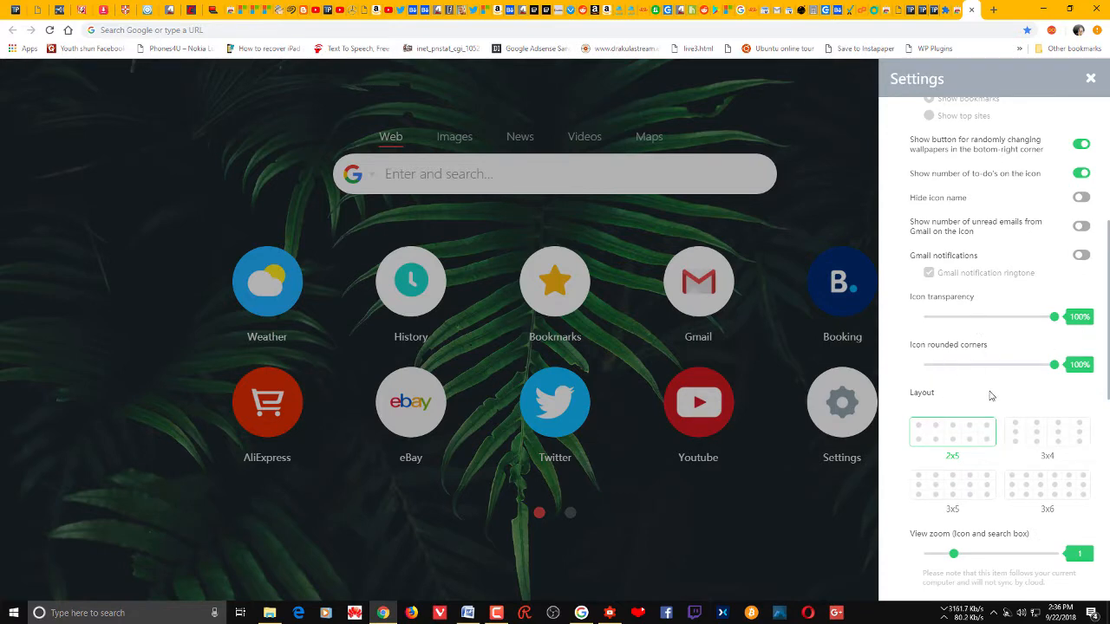
{"action": "scroll", "coordinate": [1030, 332], "scroll_direction": "up", "scroll_amount": 1}
{"action": "scroll", "coordinate": [1028, 338], "scroll_direction": "down", "scroll_amount": 5}
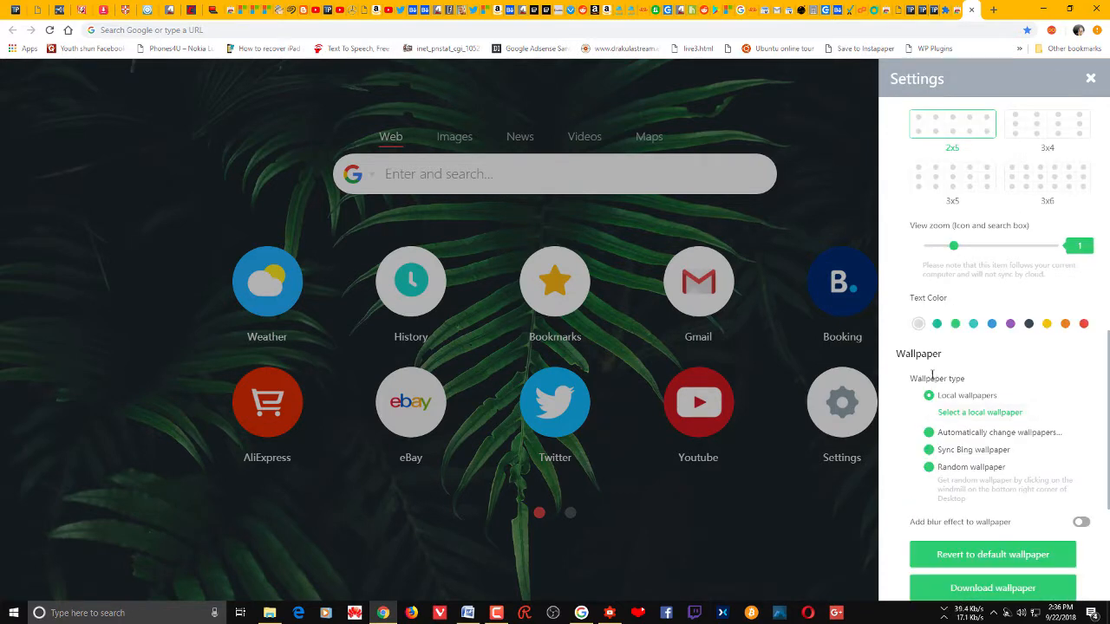
{"action": "scroll", "coordinate": [1022, 394], "scroll_direction": "down", "scroll_amount": 2}
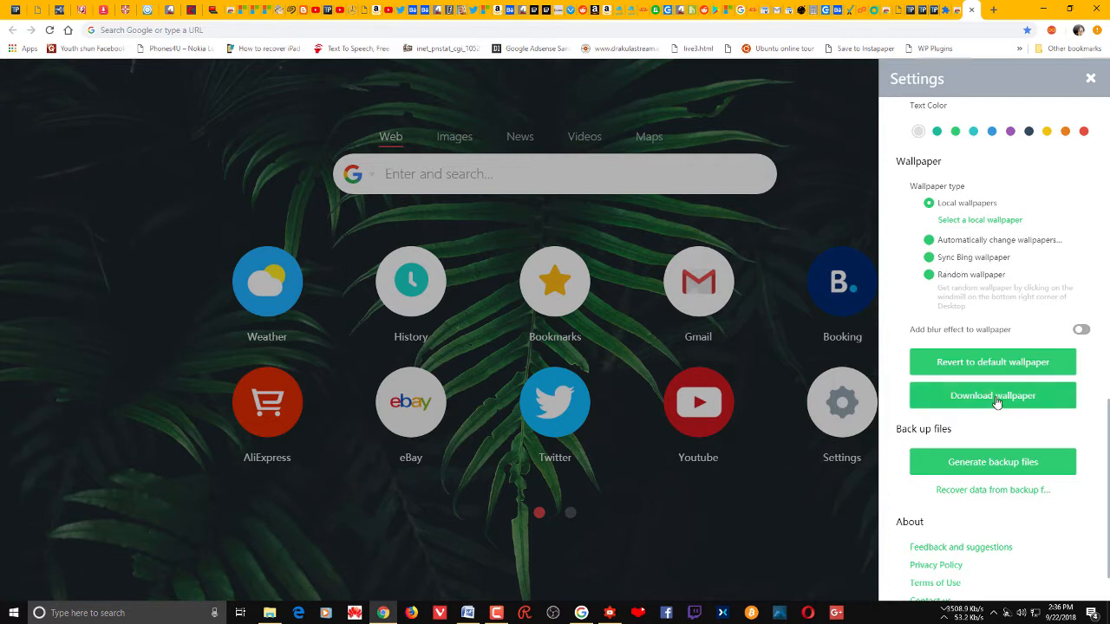
{"action": "scroll", "coordinate": [1012, 347], "scroll_direction": "down", "scroll_amount": 1}
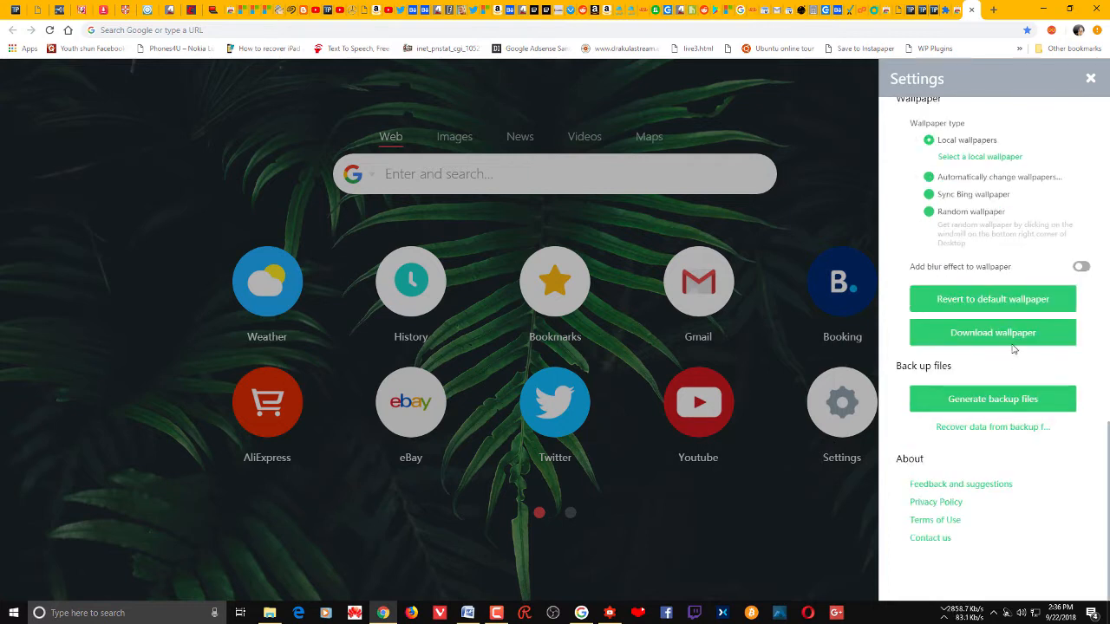
{"action": "left_click", "coordinate": [843, 167]}
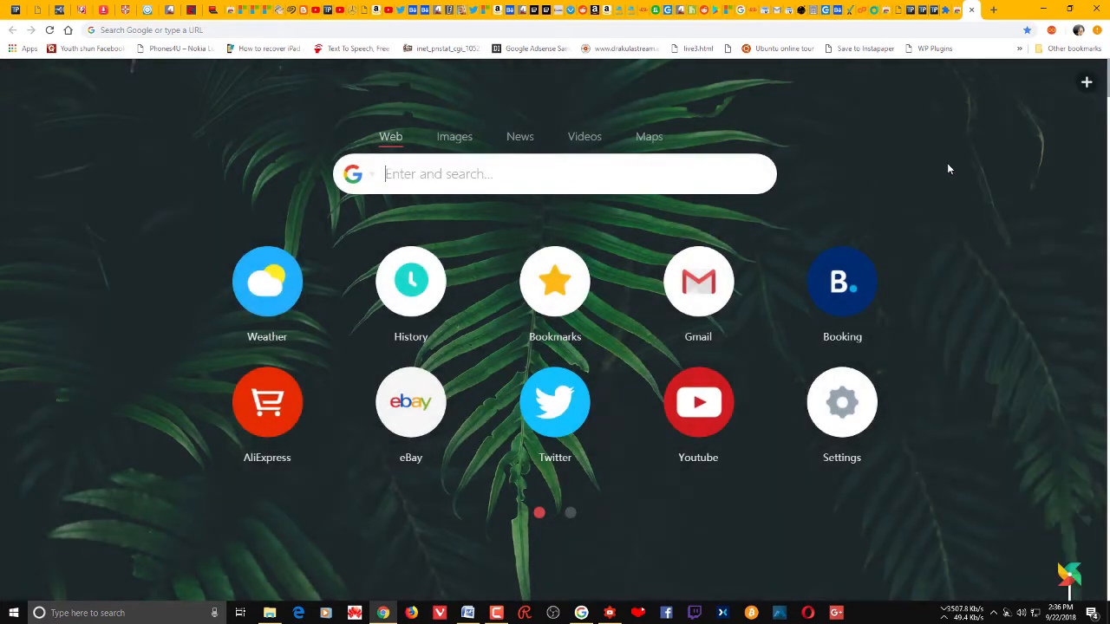
Step: Browse the catalogue of shortcuts that can be added, category by category from games through digital technology, and close it
{"action": "left_click", "coordinate": [1086, 82]}
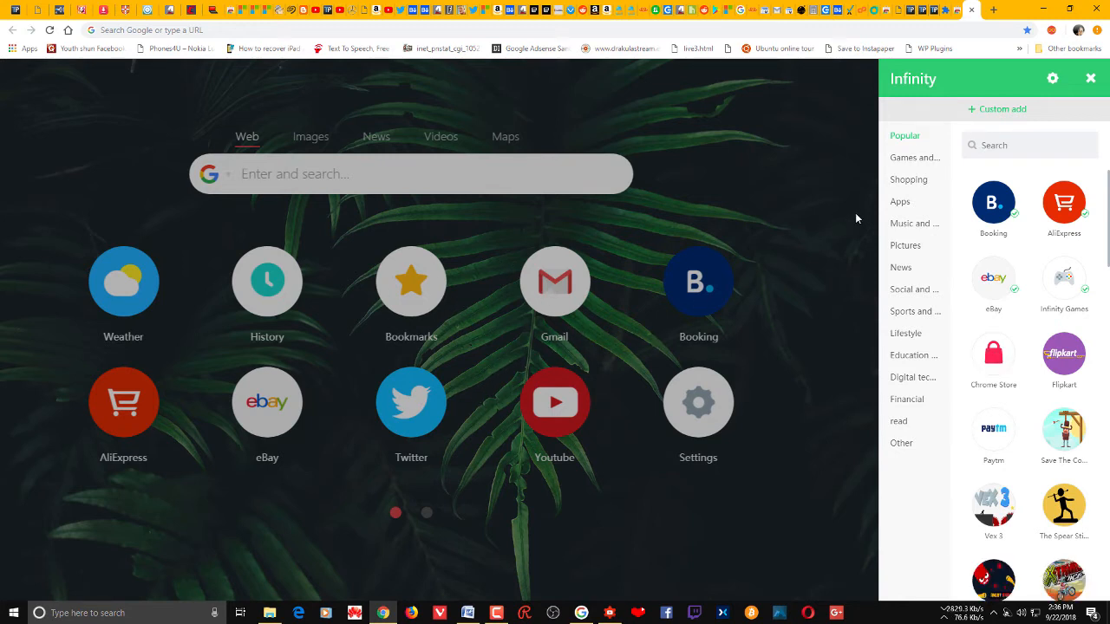
{"action": "left_click", "coordinate": [914, 158]}
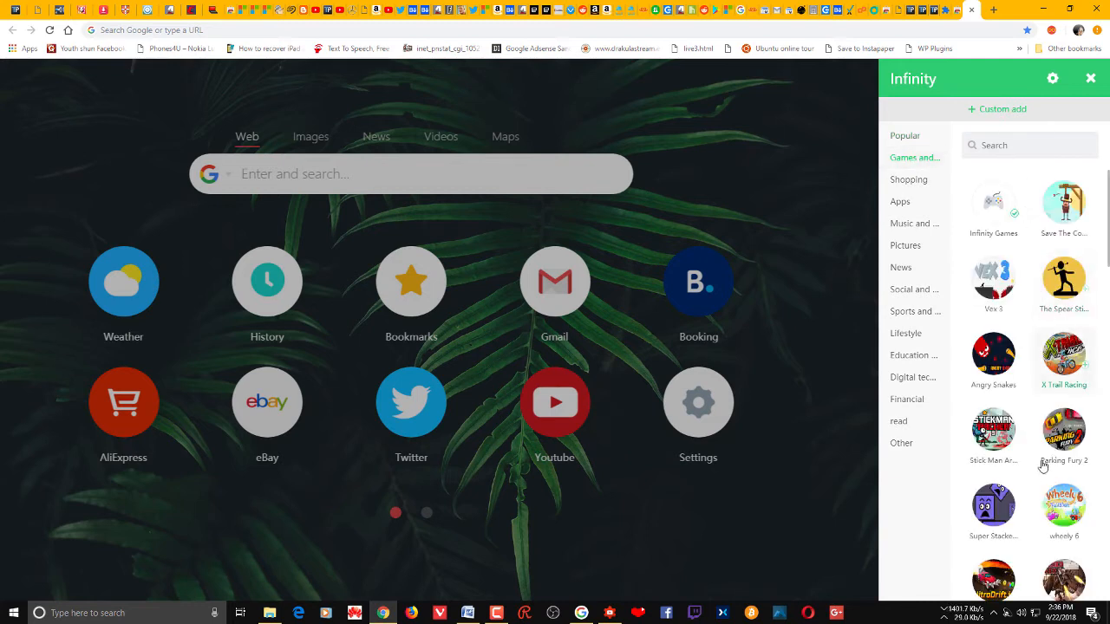
{"action": "left_click", "coordinate": [903, 183]}
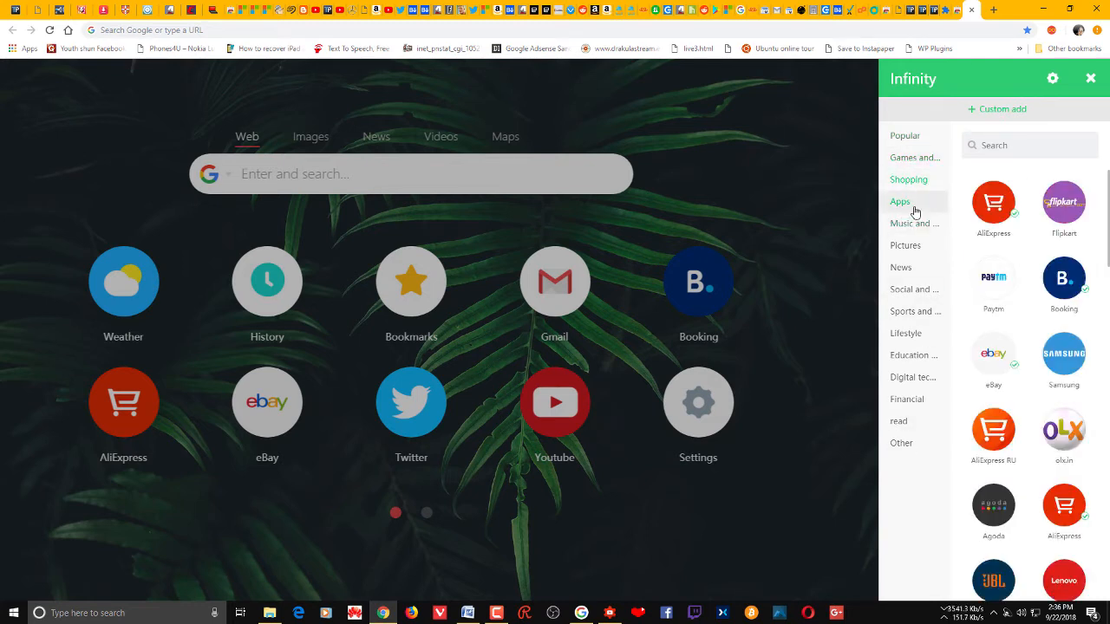
{"action": "left_click", "coordinate": [914, 210]}
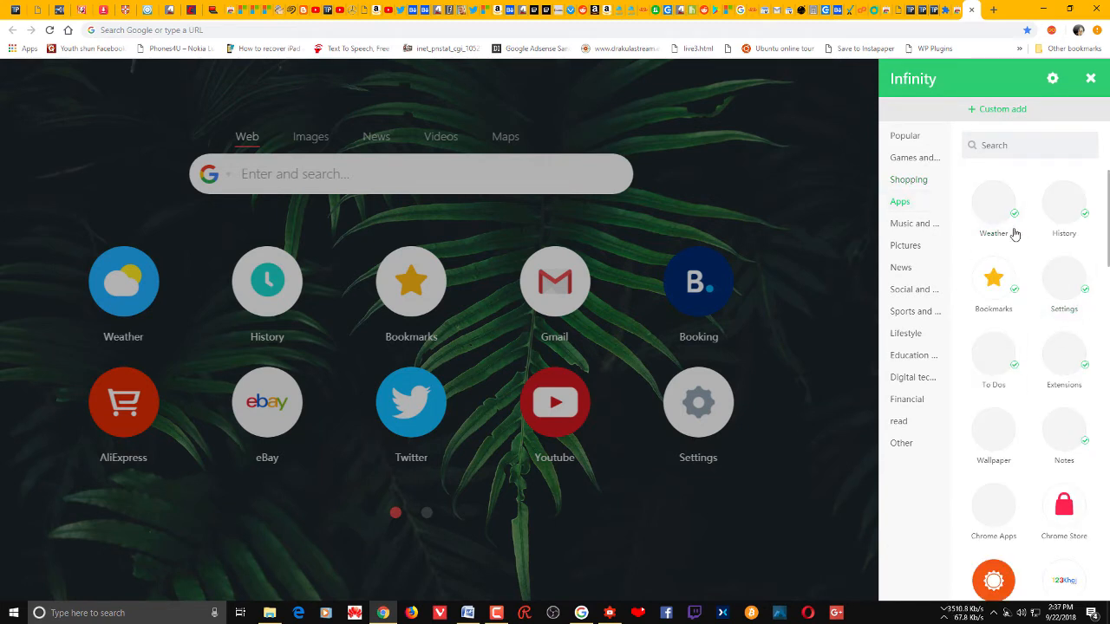
{"action": "left_click", "coordinate": [910, 230]}
{"action": "left_click", "coordinate": [921, 246]}
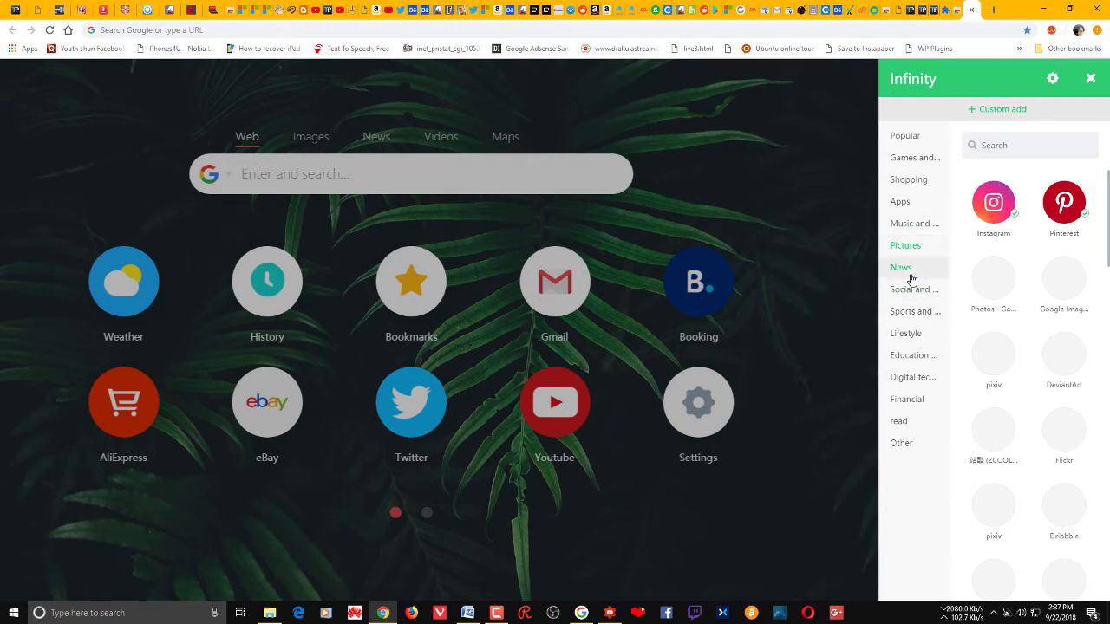
{"action": "left_click", "coordinate": [911, 276]}
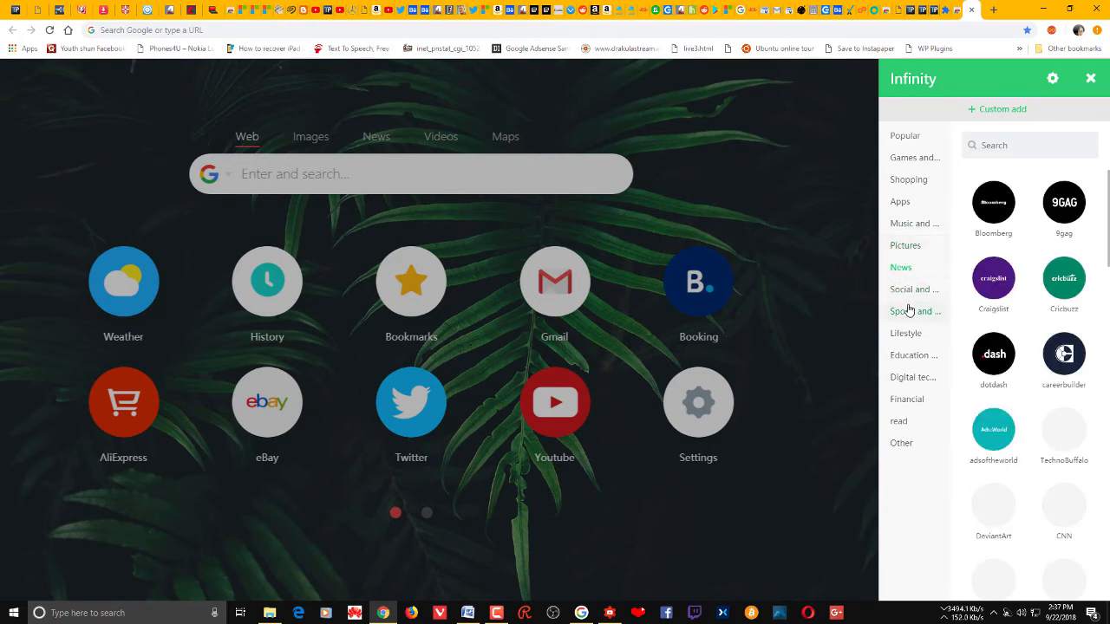
{"action": "left_click", "coordinate": [918, 295]}
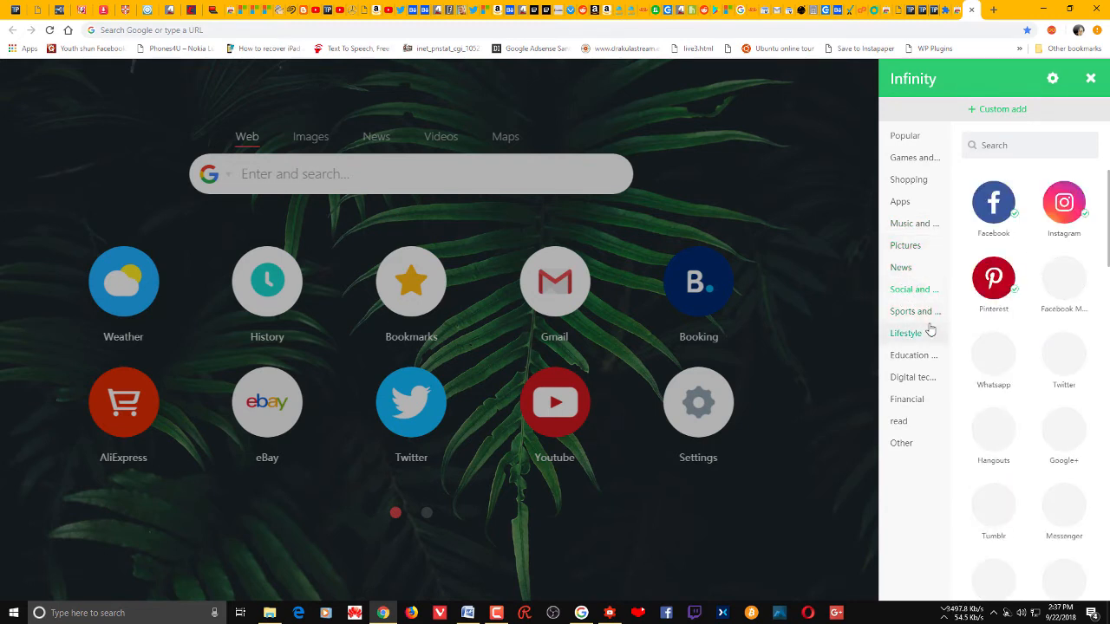
{"action": "left_click", "coordinate": [922, 313]}
{"action": "left_click", "coordinate": [922, 342]}
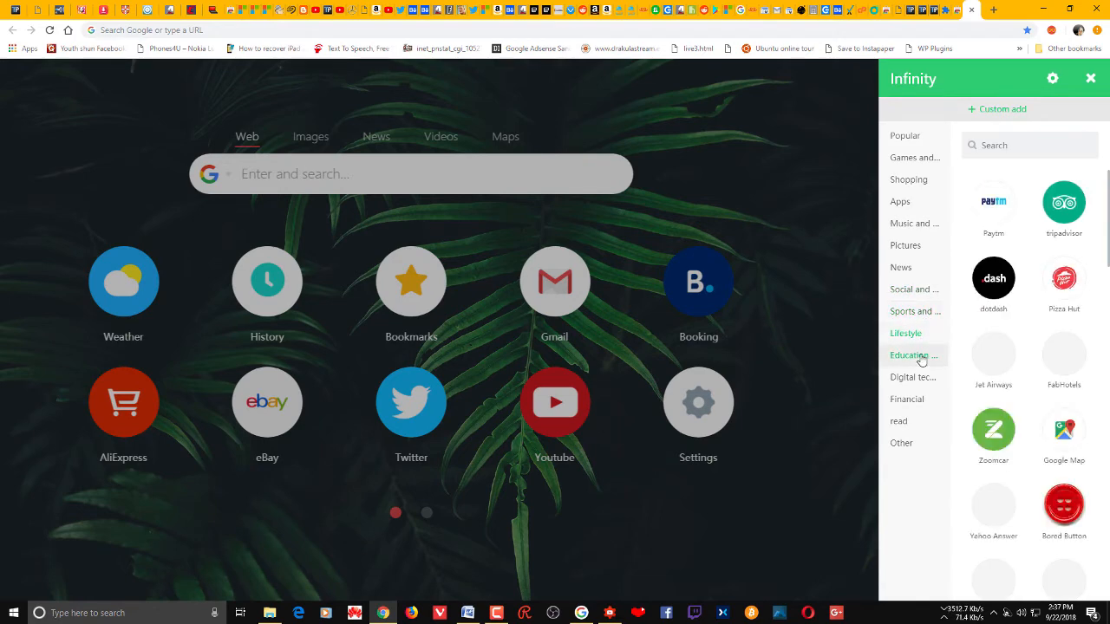
{"action": "left_click", "coordinate": [917, 356]}
{"action": "left_click", "coordinate": [920, 382]}
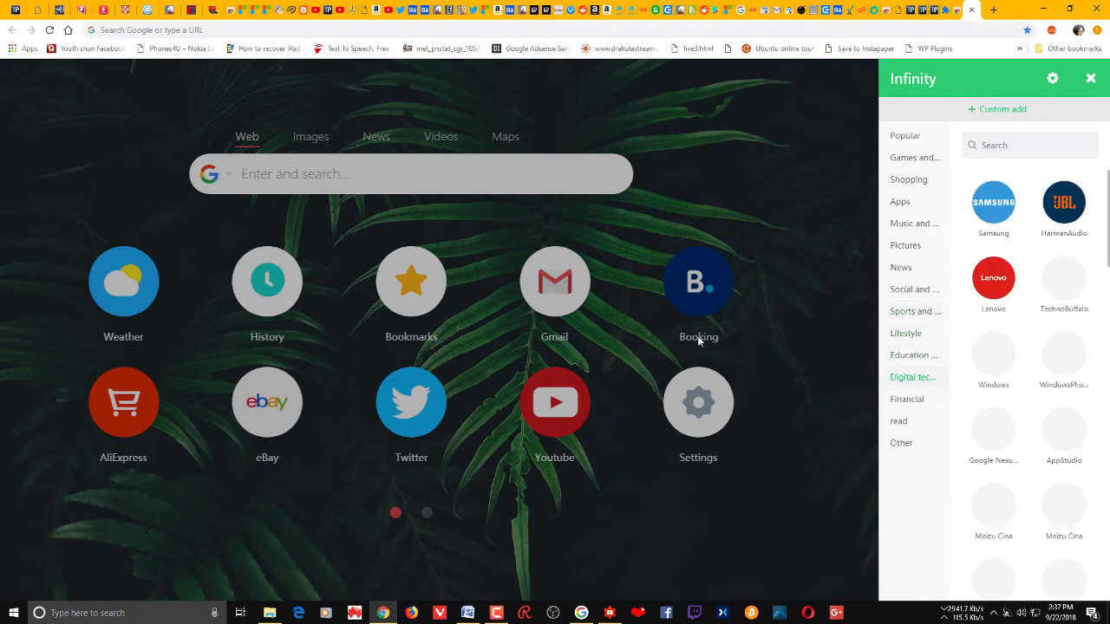
{"action": "left_click", "coordinate": [798, 193]}
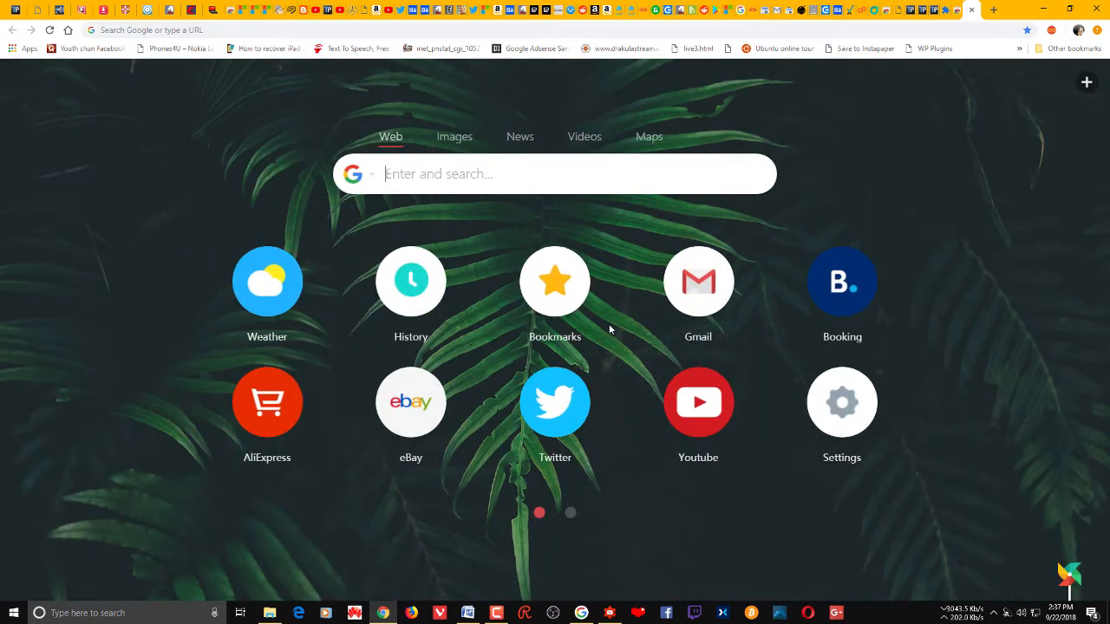
Step: Switch back and forth between the first and second pages of shortcut icons
{"action": "scroll", "coordinate": [609, 323], "scroll_direction": "down", "scroll_amount": 1}
{"action": "scroll", "coordinate": [609, 324], "scroll_direction": "up", "scroll_amount": 1}
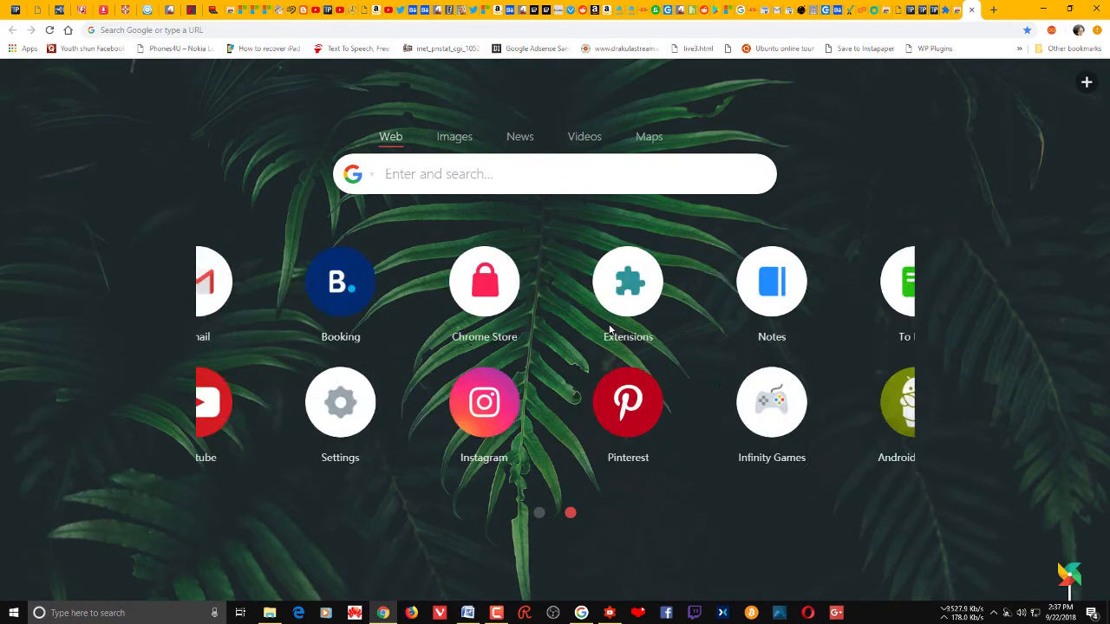
{"action": "scroll", "coordinate": [608, 330], "scroll_direction": "down", "scroll_amount": 1}
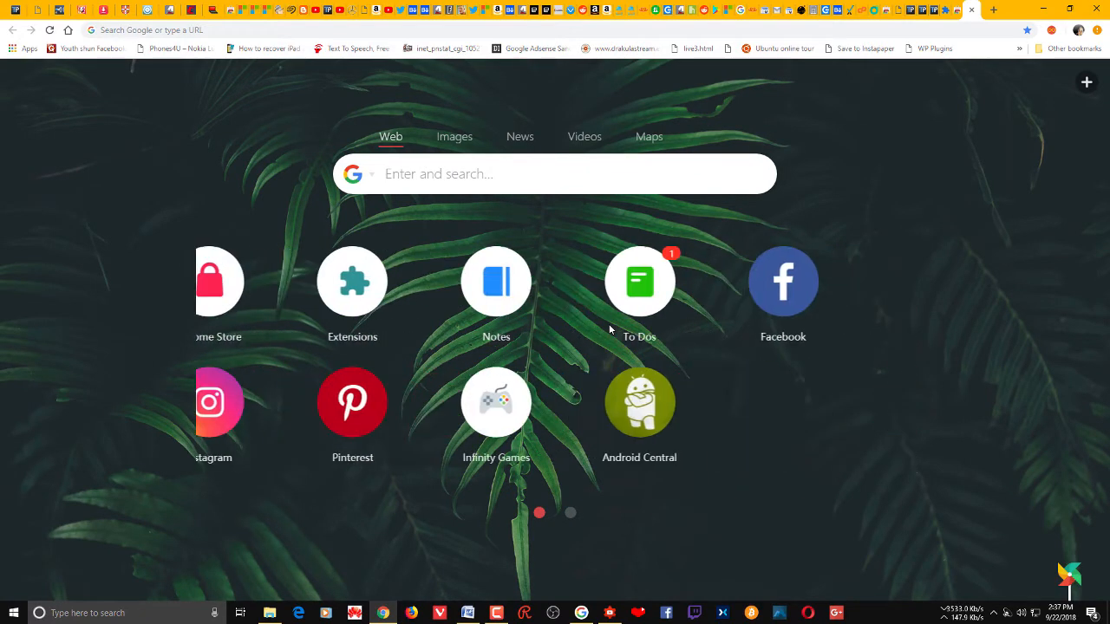
{"action": "scroll", "coordinate": [609, 330], "scroll_direction": "up", "scroll_amount": 1}
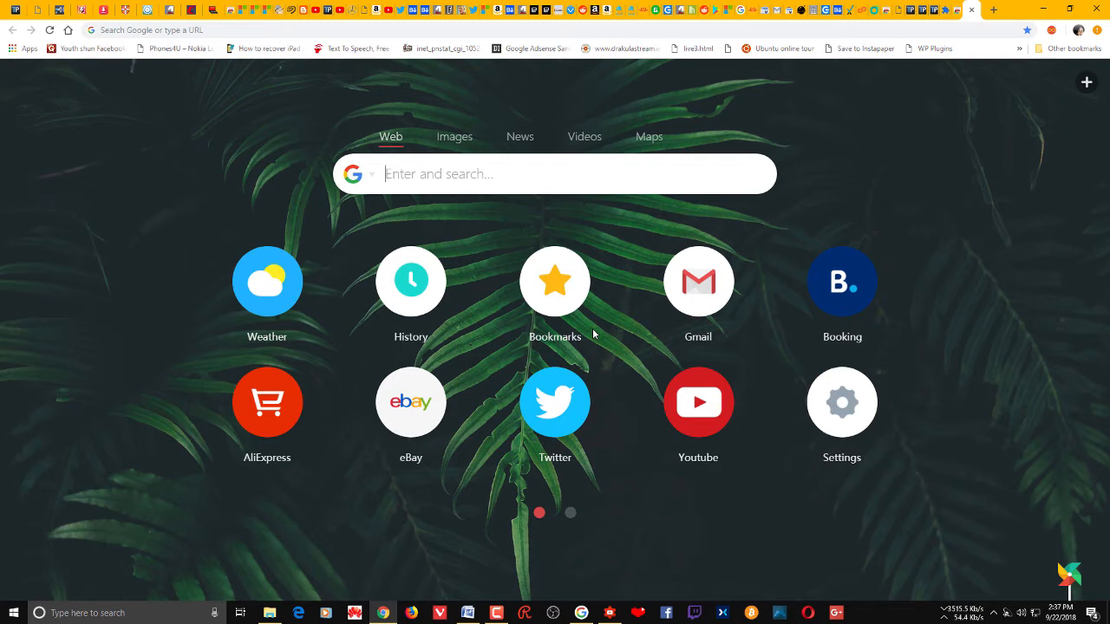
Step: Launch YouTube from its shortcut icon and open another new tab with the Infinity start page
{"action": "left_click", "coordinate": [709, 405]}
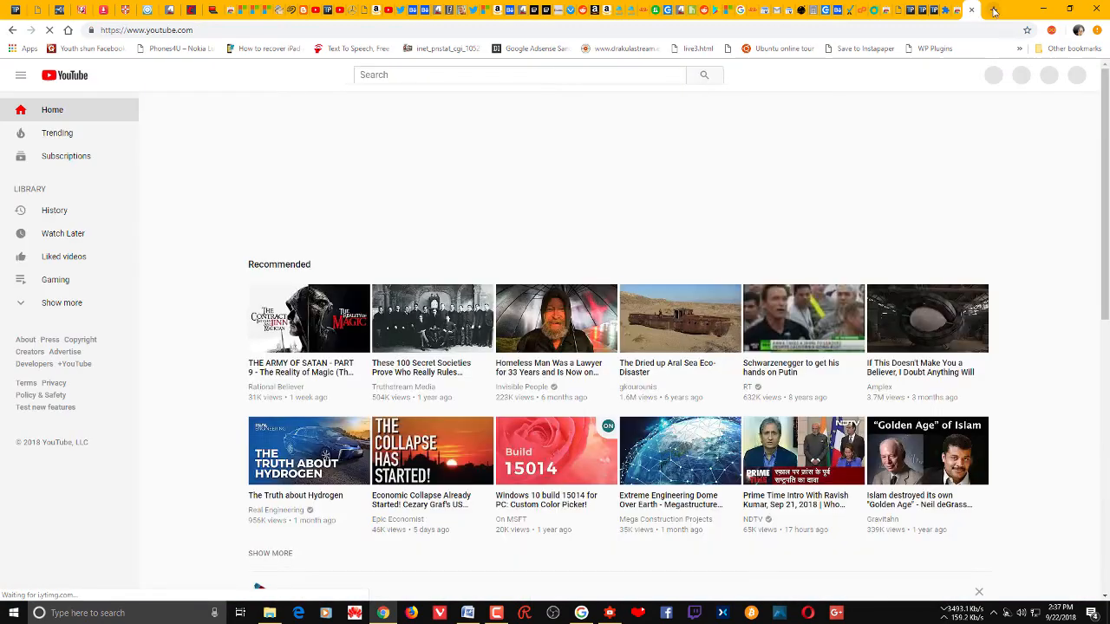
{"action": "left_click", "coordinate": [971, 9]}
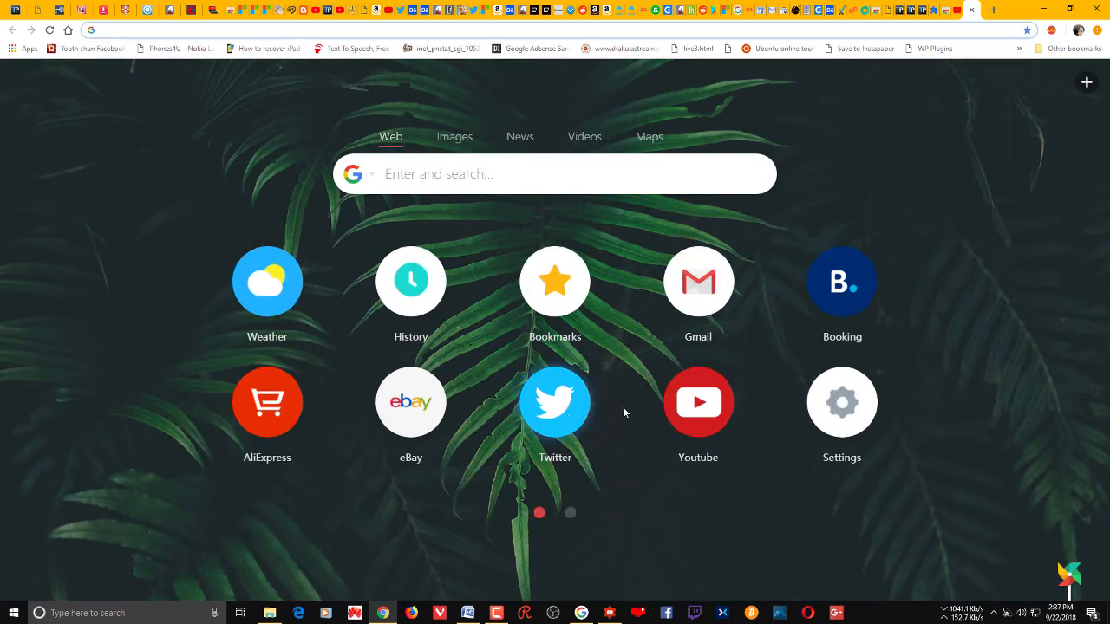
Step: Browse the catalogue of addable shortcuts from the second icon page, covering the Apps, Social, read, Financial and Education categories
{"action": "scroll", "coordinate": [618, 389], "scroll_direction": "down", "scroll_amount": 1}
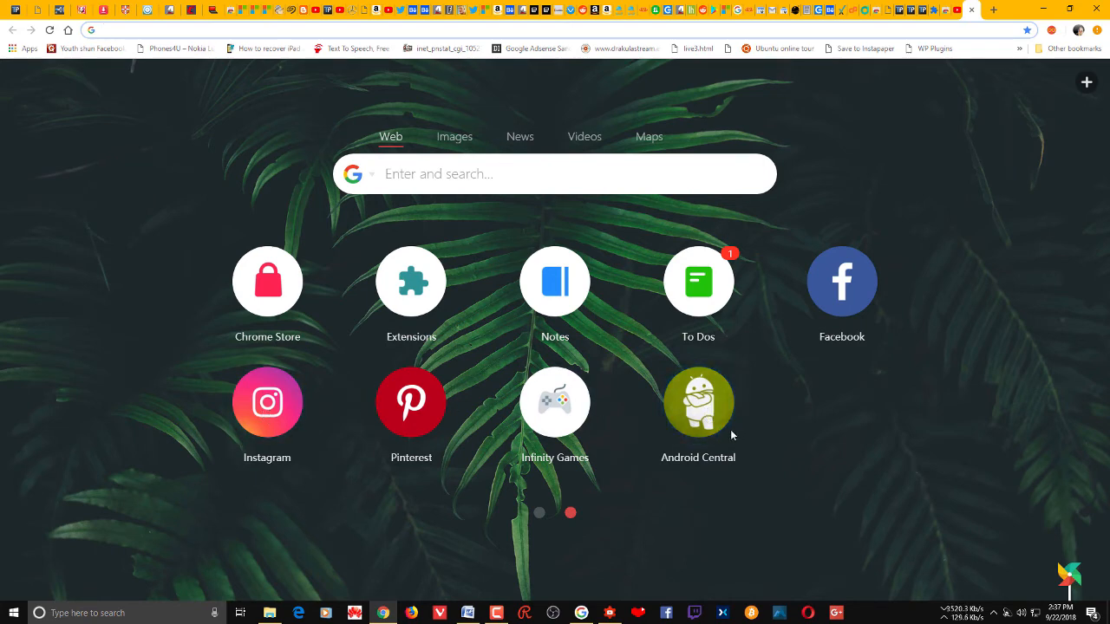
{"action": "left_click", "coordinate": [1085, 82]}
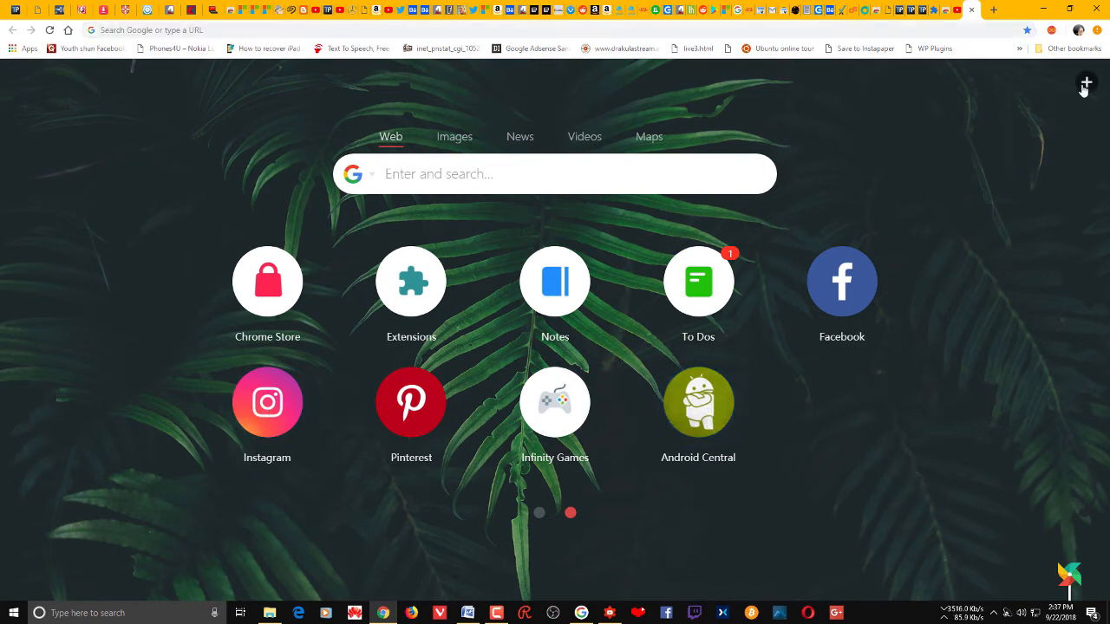
{"action": "left_click", "coordinate": [925, 205]}
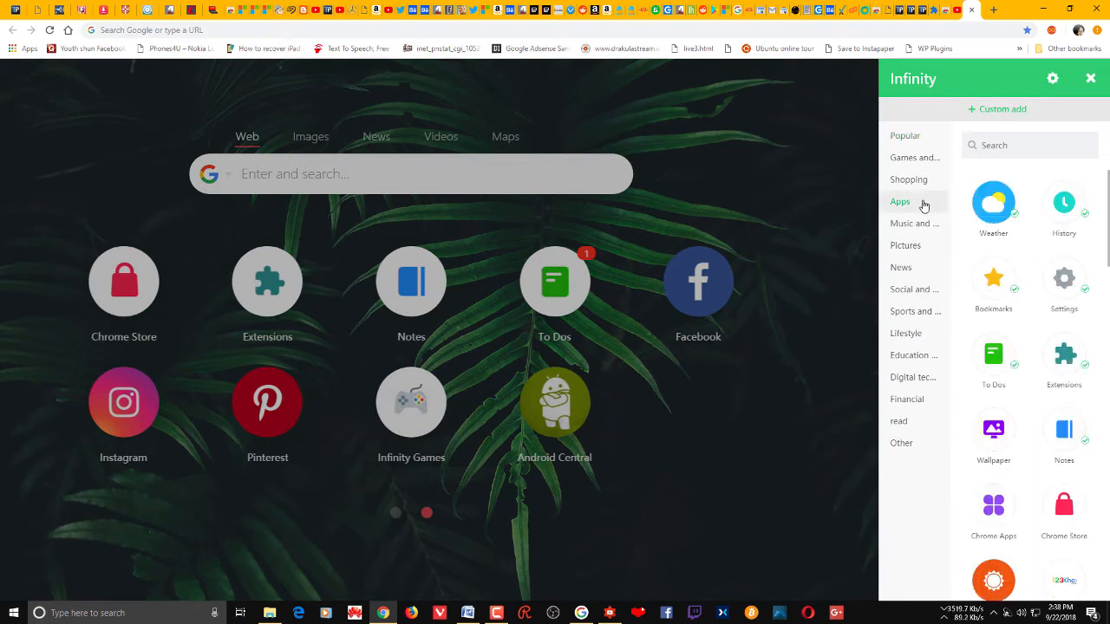
{"action": "scroll", "coordinate": [1014, 390], "scroll_direction": "down", "scroll_amount": 2}
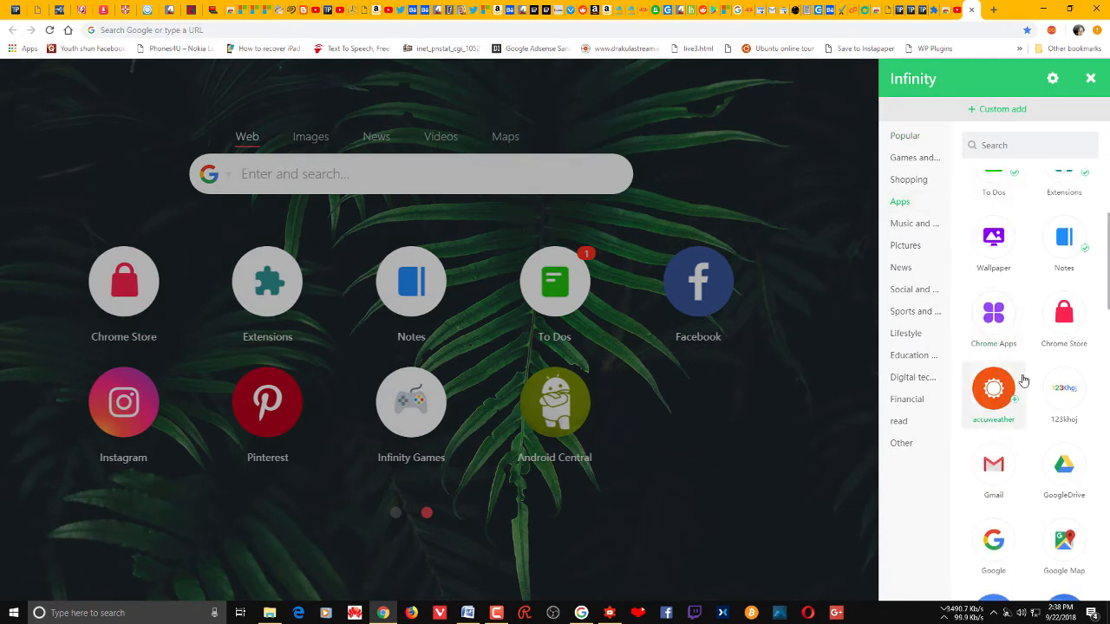
{"action": "left_click", "coordinate": [924, 292]}
{"action": "left_click", "coordinate": [916, 427]}
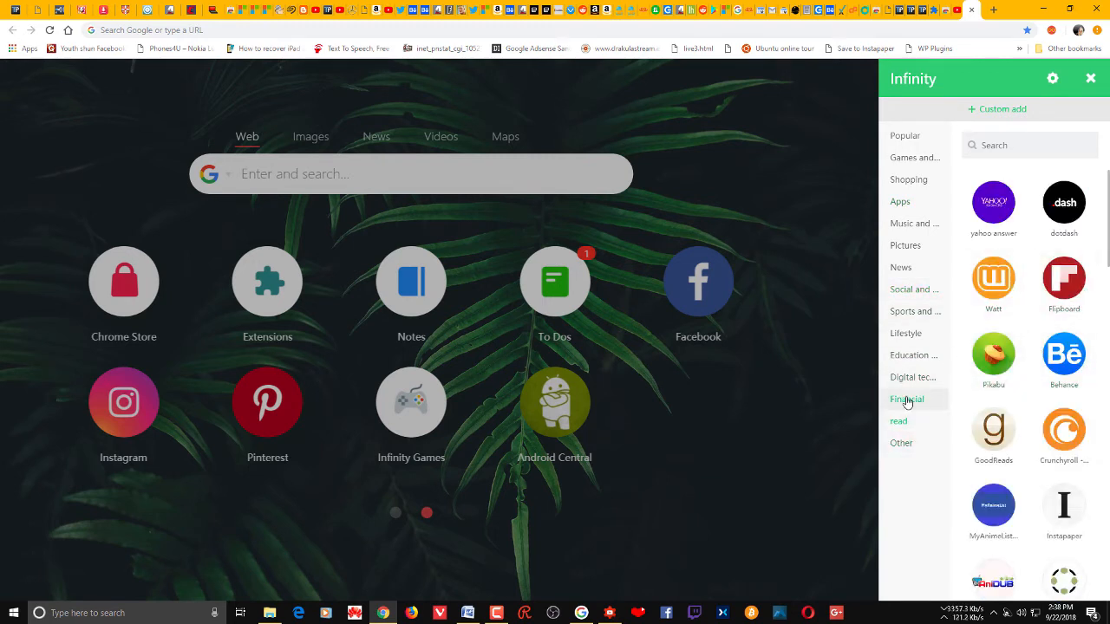
{"action": "left_click", "coordinate": [907, 397]}
{"action": "left_click", "coordinate": [911, 354]}
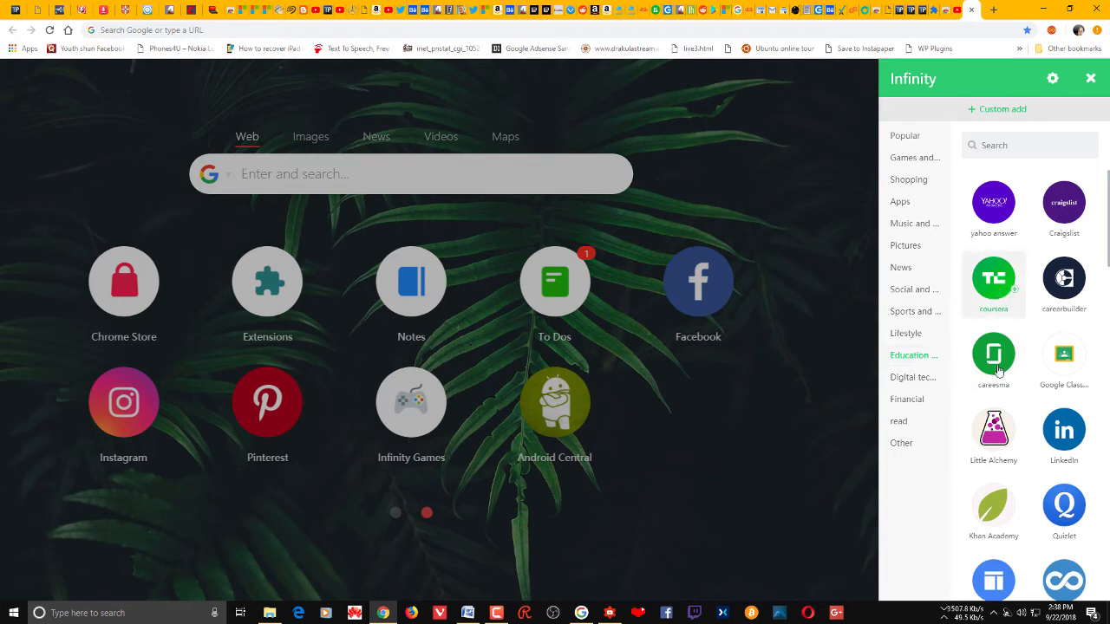
Step: Add the Google+ shortcut from the Social category to the second page of icons and close the catalogue
{"action": "mouse_move", "coordinate": [920, 292]}
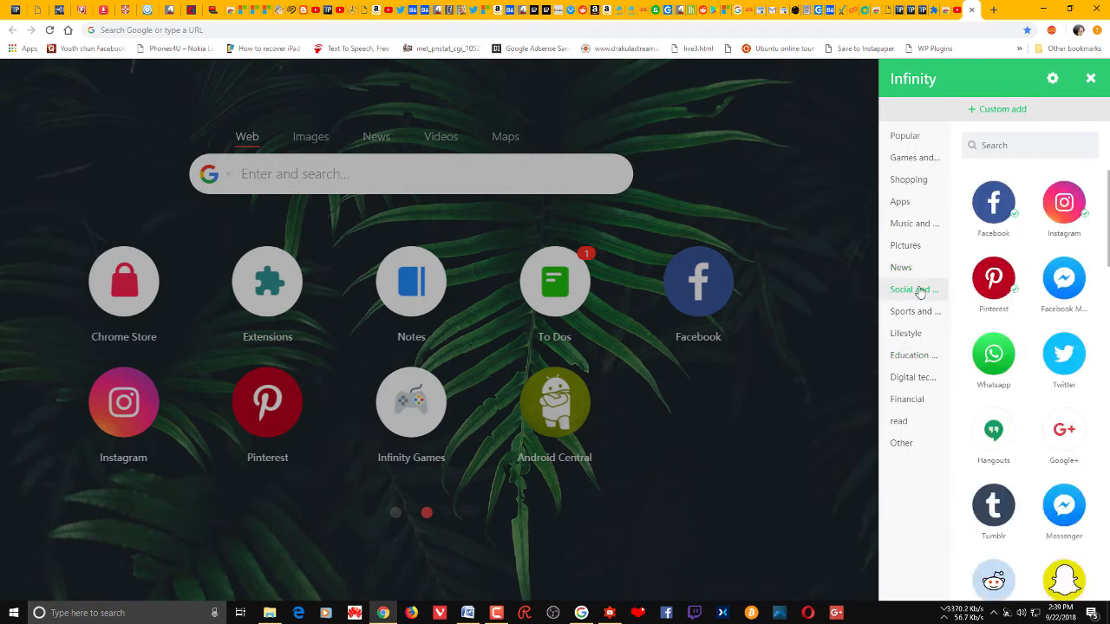
{"action": "left_click", "coordinate": [1071, 444]}
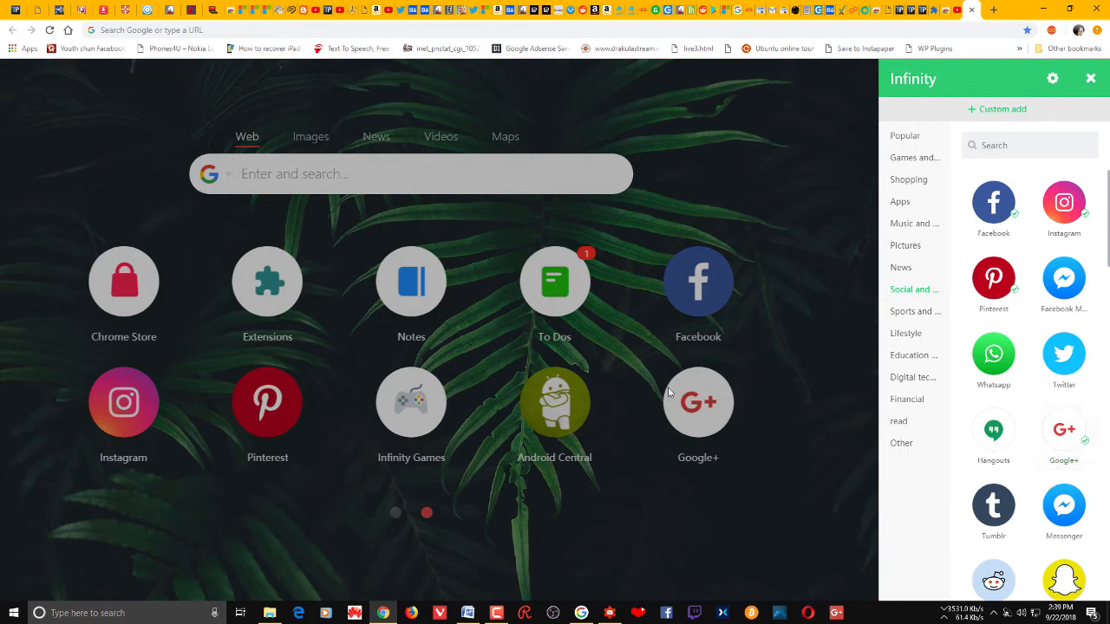
{"action": "left_click", "coordinate": [773, 427]}
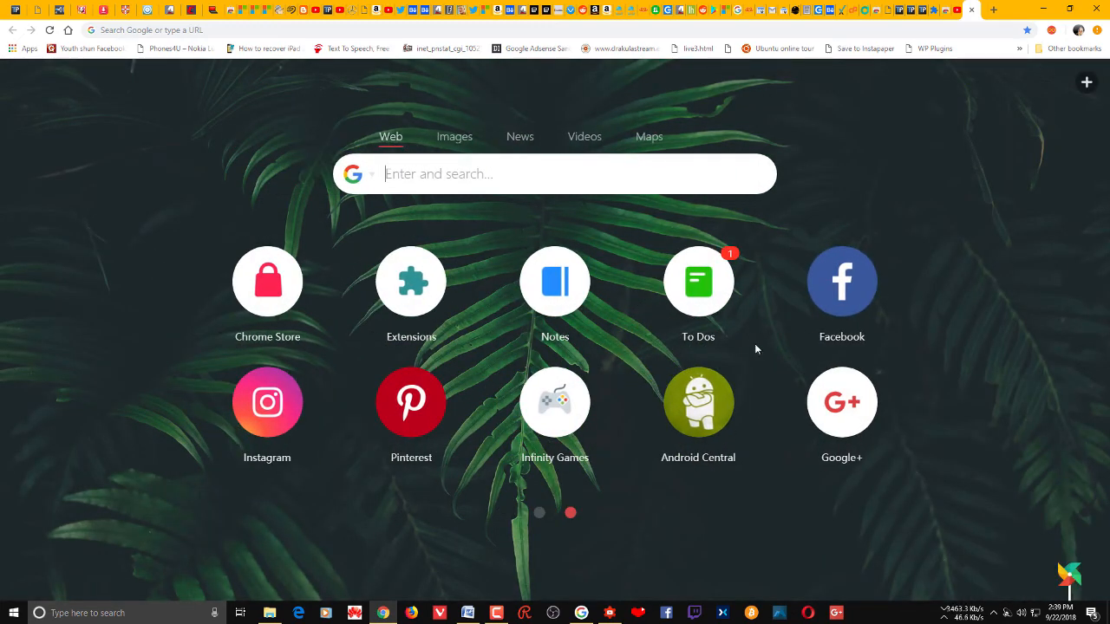
Step: Launch Android Central from its shortcut icon and open another new tab with the Infinity start page
{"action": "left_click", "coordinate": [705, 409]}
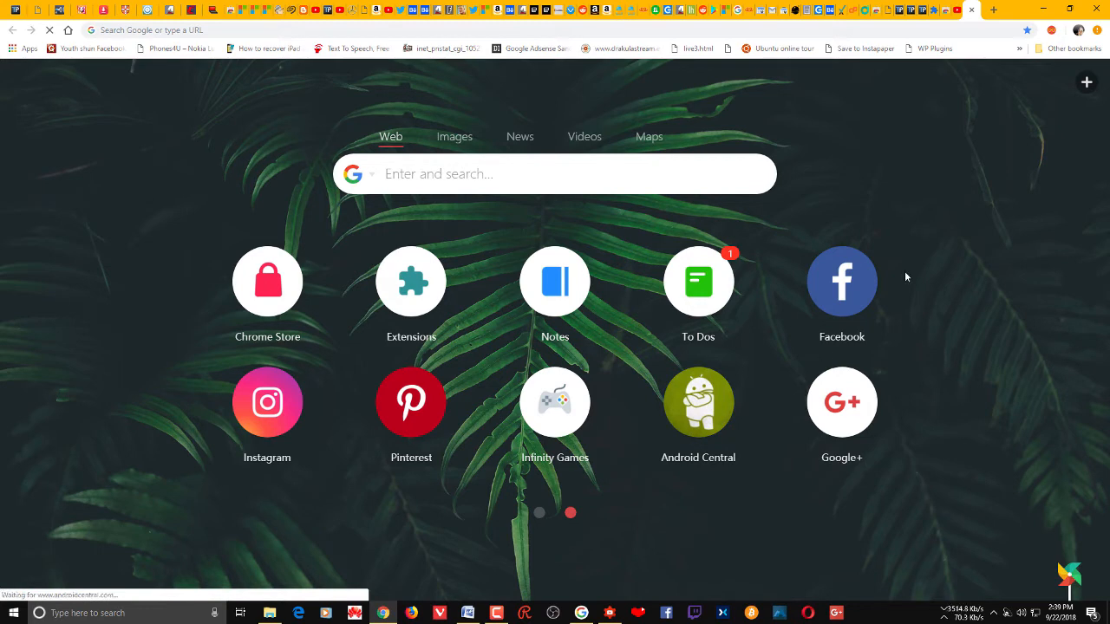
{"action": "left_click", "coordinate": [989, 10]}
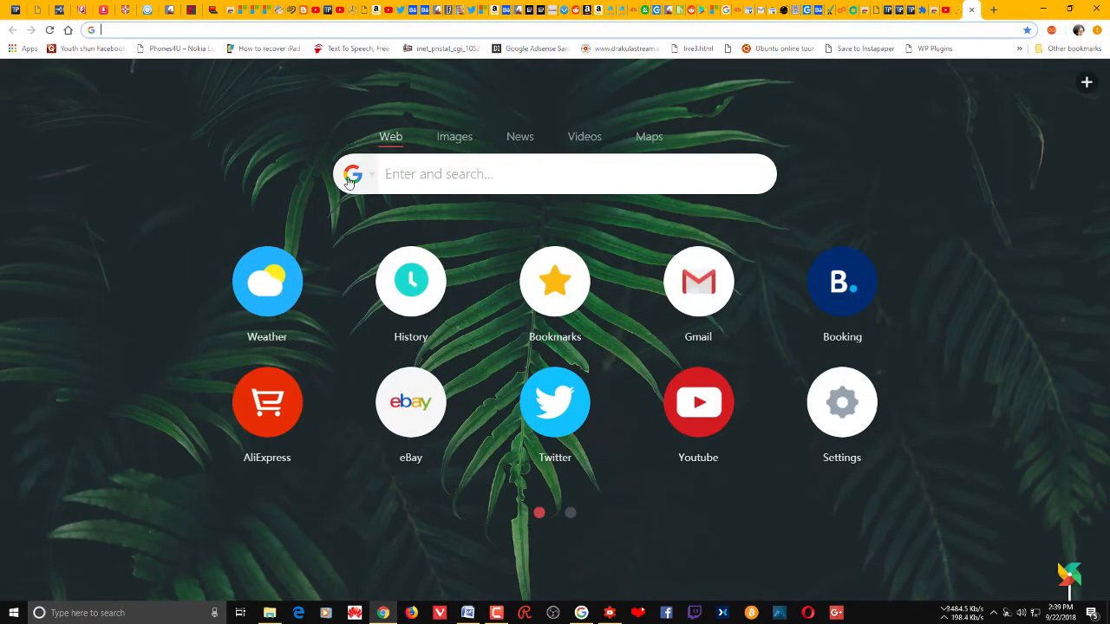
Step: View the search engine list and the form for adding a new search engine, and close them without adding one
{"action": "left_click", "coordinate": [356, 175]}
{"action": "left_click", "coordinate": [404, 451]}
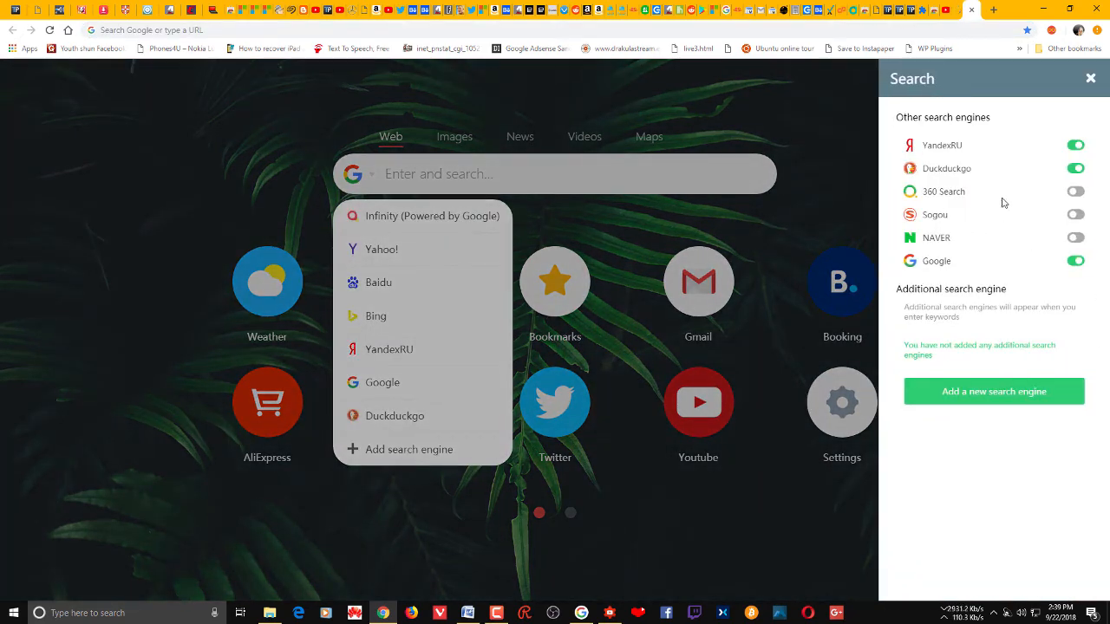
{"action": "left_click", "coordinate": [1009, 395]}
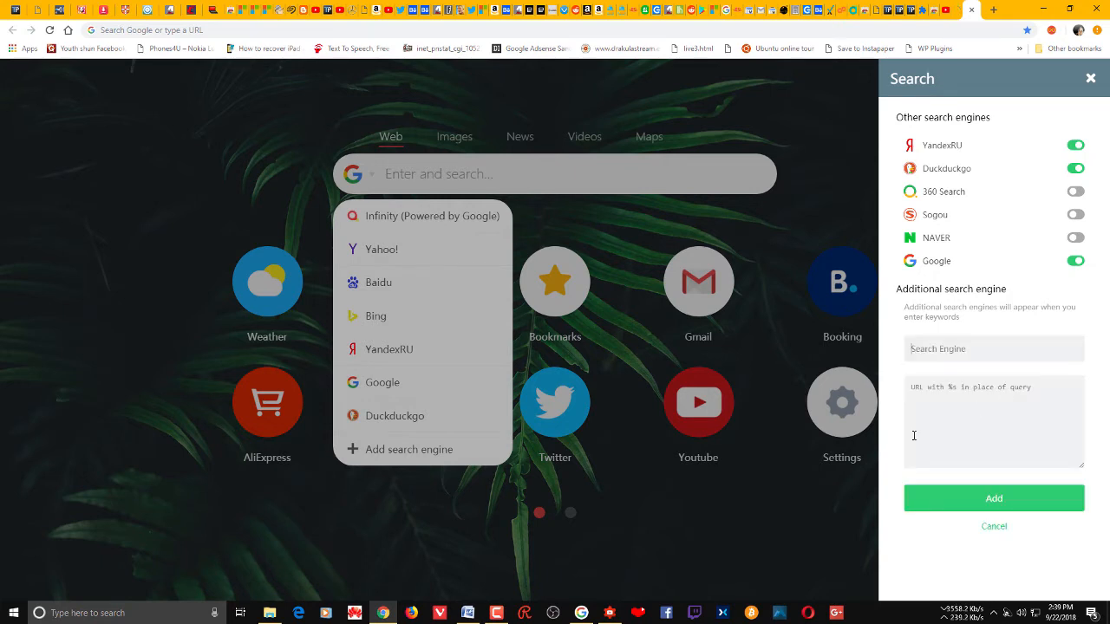
{"action": "left_click", "coordinate": [955, 349]}
{"action": "left_click", "coordinate": [824, 106]}
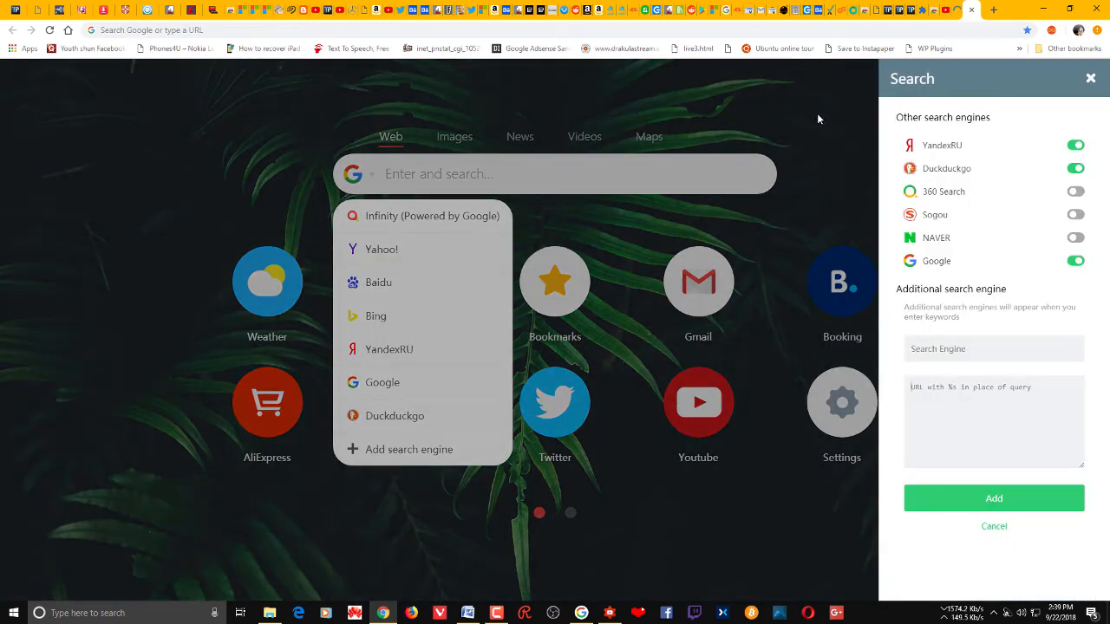
{"action": "left_click", "coordinate": [826, 105]}
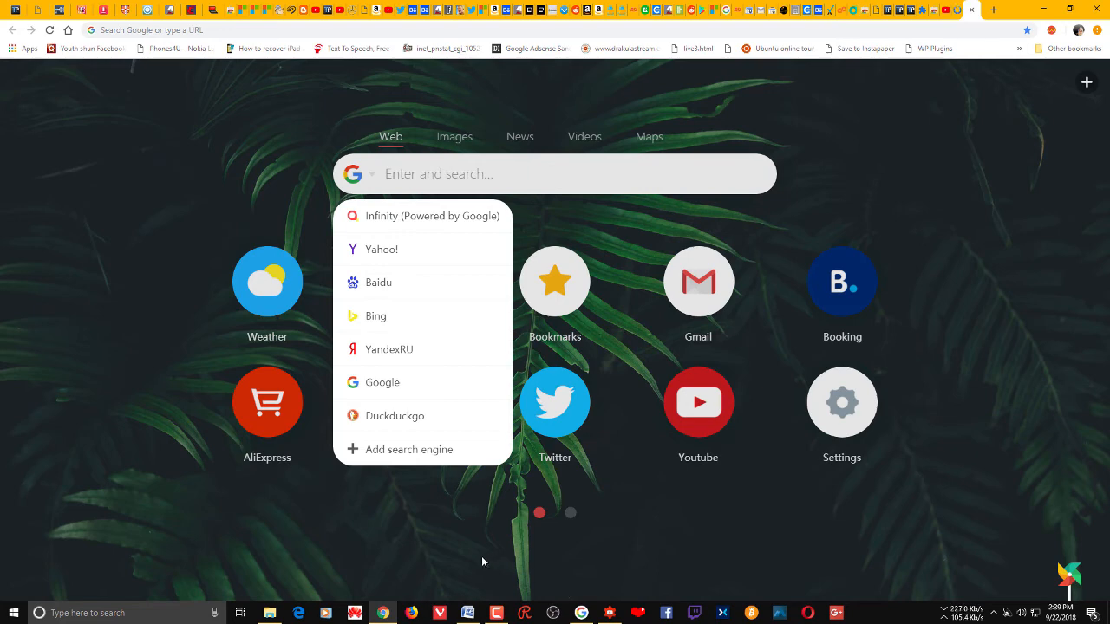
{"action": "mouse_move", "coordinate": [469, 613]}
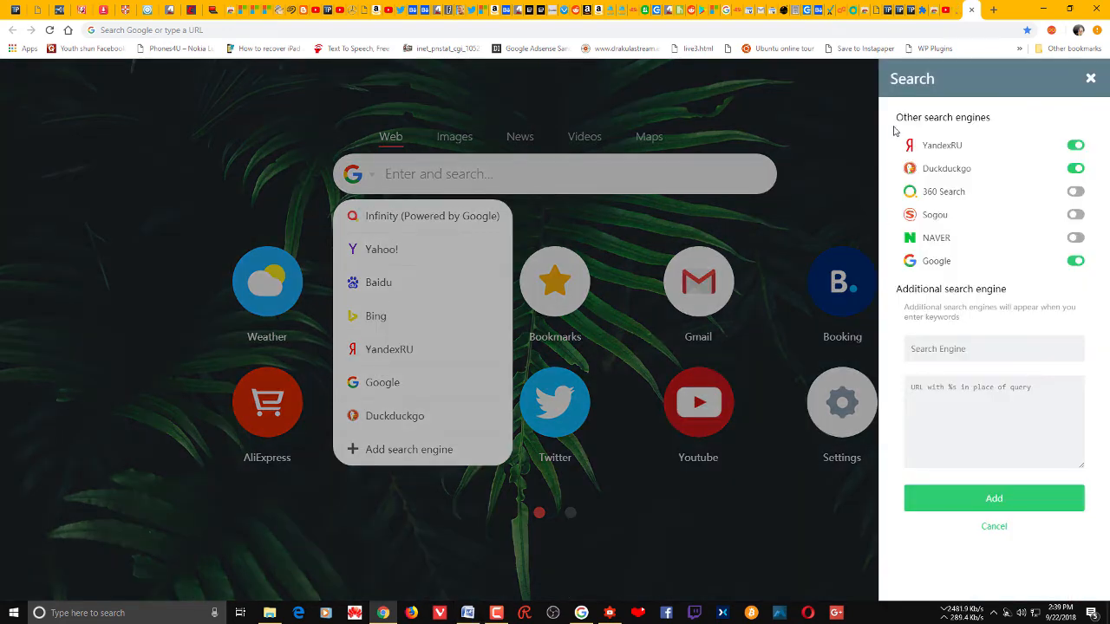
{"action": "left_click", "coordinate": [825, 105]}
{"action": "left_click", "coordinate": [825, 105]}
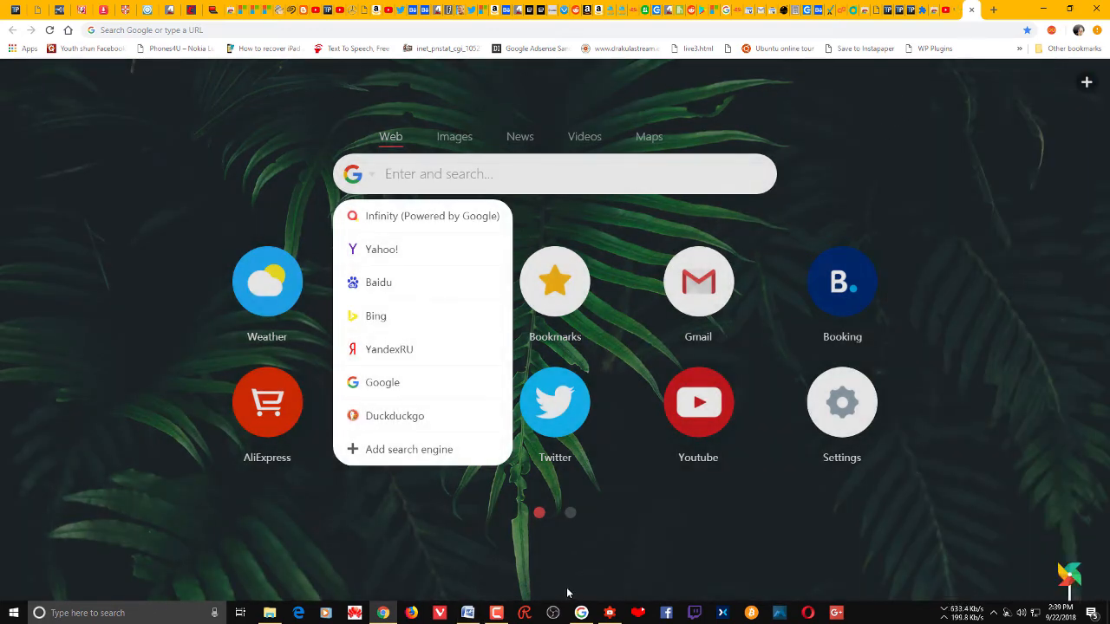
{"action": "mouse_move", "coordinate": [470, 613]}
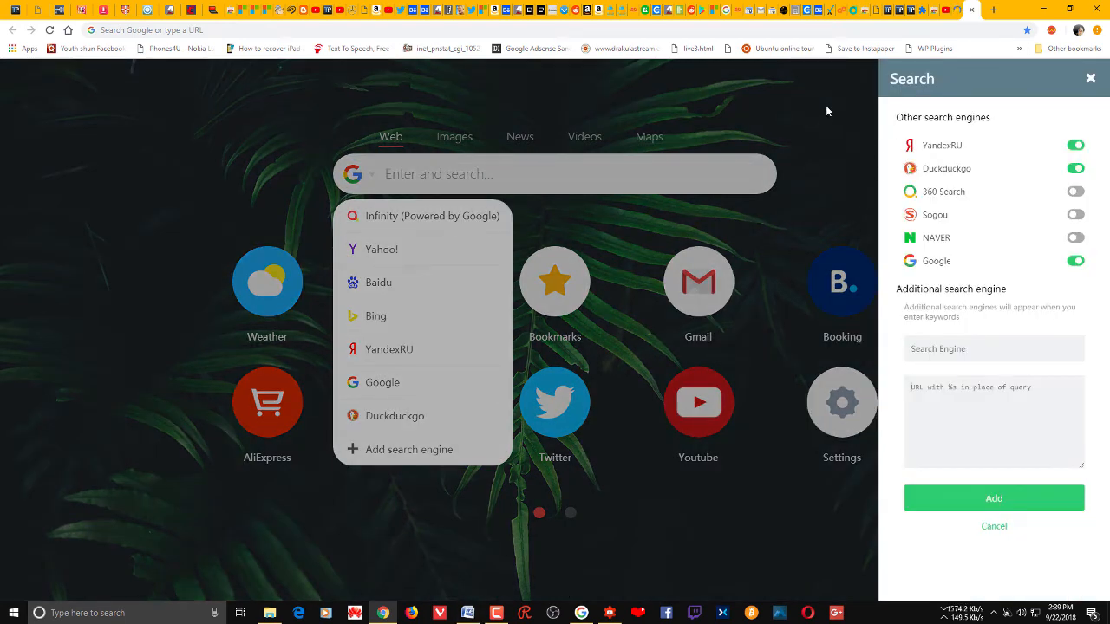
{"action": "left_click", "coordinate": [826, 105]}
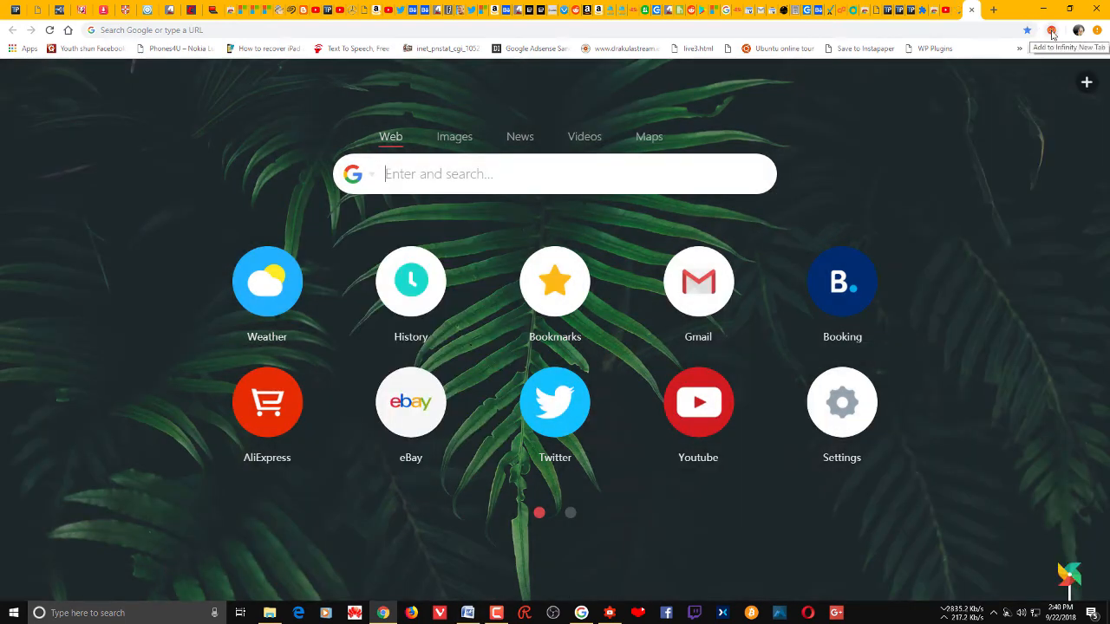
Step: Remove the Infinity New Tab extension from Chrome and confirm the removal
{"action": "left_click", "coordinate": [1052, 33]}
{"action": "left_click", "coordinate": [1050, 34]}
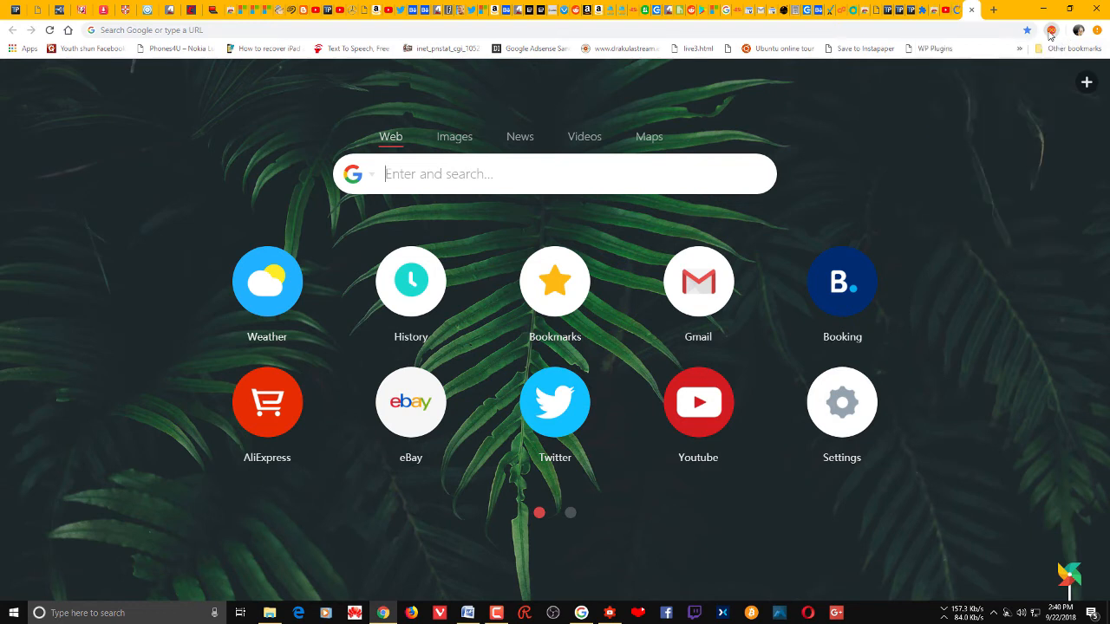
{"action": "right_click", "coordinate": [1051, 33]}
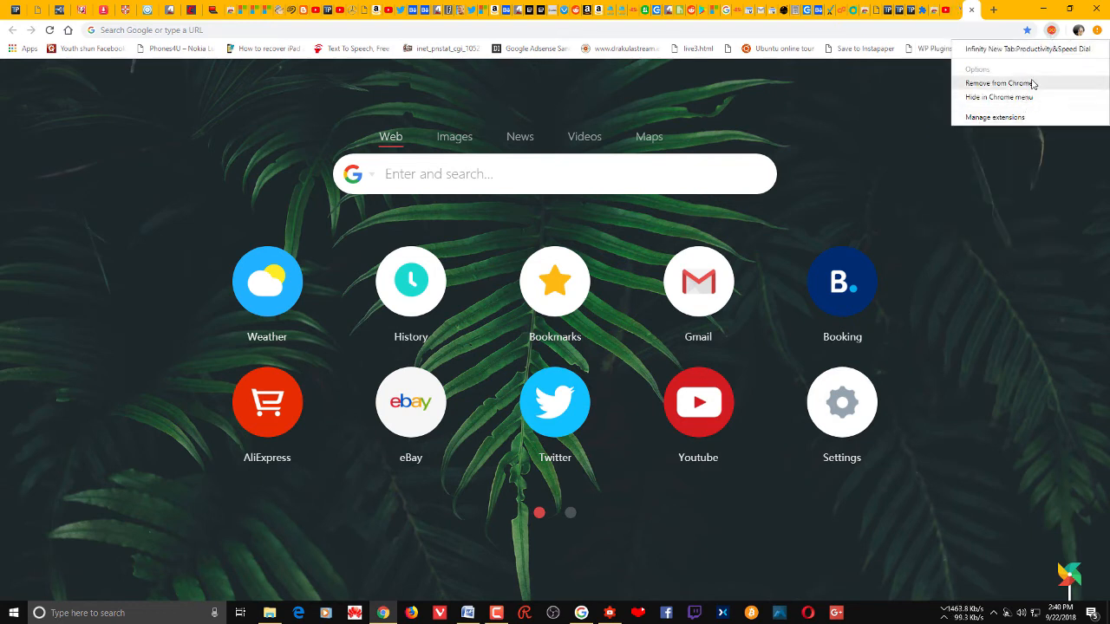
{"action": "left_click", "coordinate": [1033, 84]}
{"action": "left_click", "coordinate": [978, 111]}
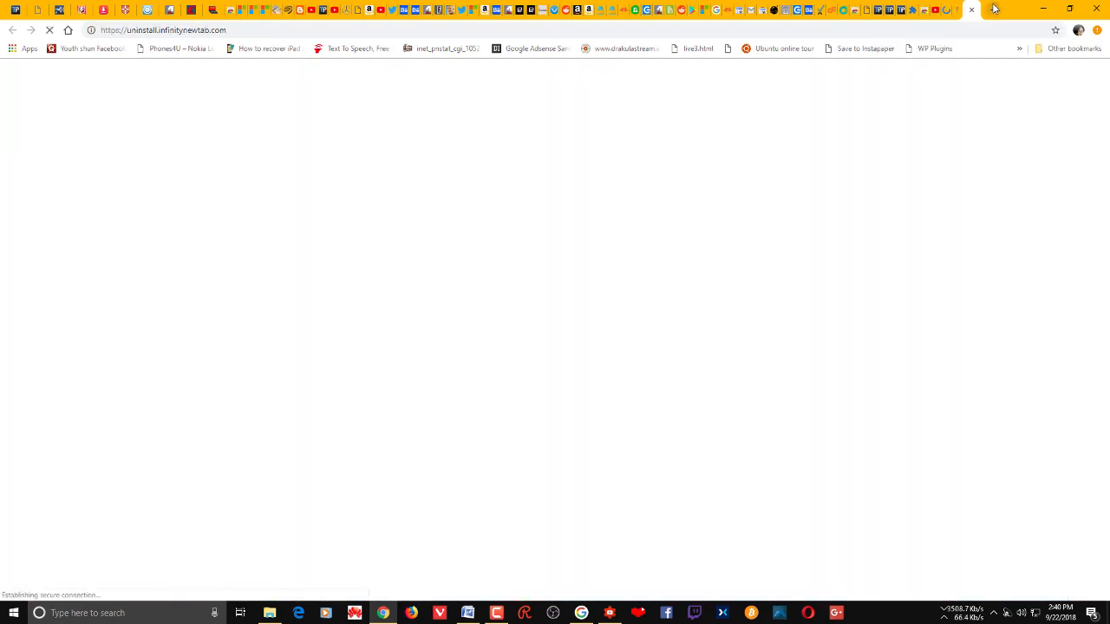
{"action": "left_click", "coordinate": [995, 8]}
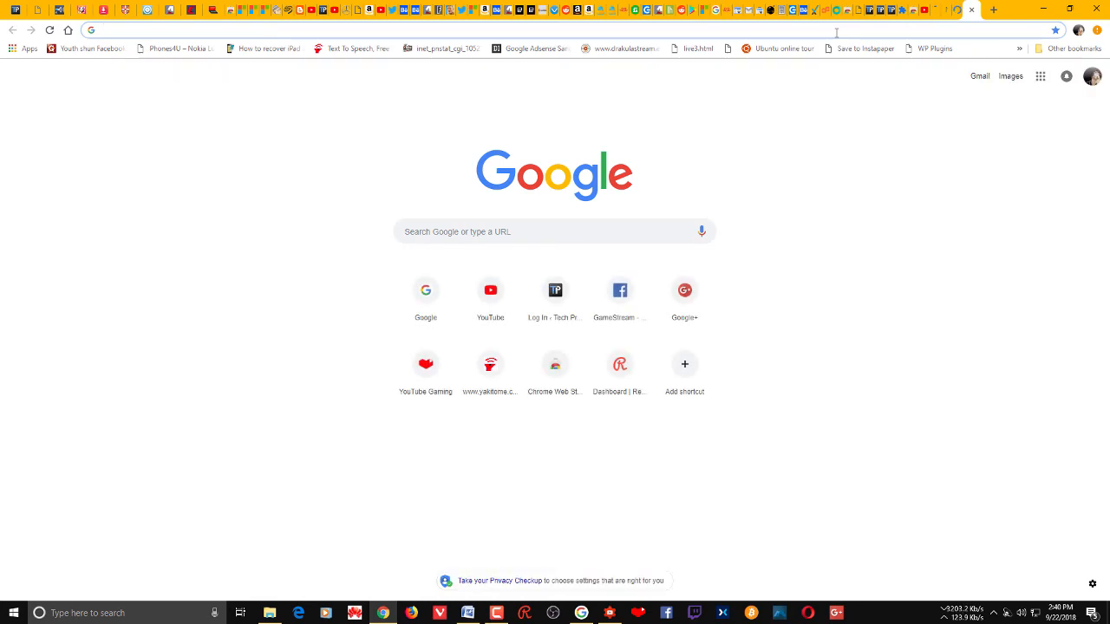
{"action": "type", "text": "https://chrome.google.com/webstore/detail/the-new-tab-customize-you/ddjdamcnphfdljlojajeoiogkanilahc?utm_source=chrome-ntp-icon"}
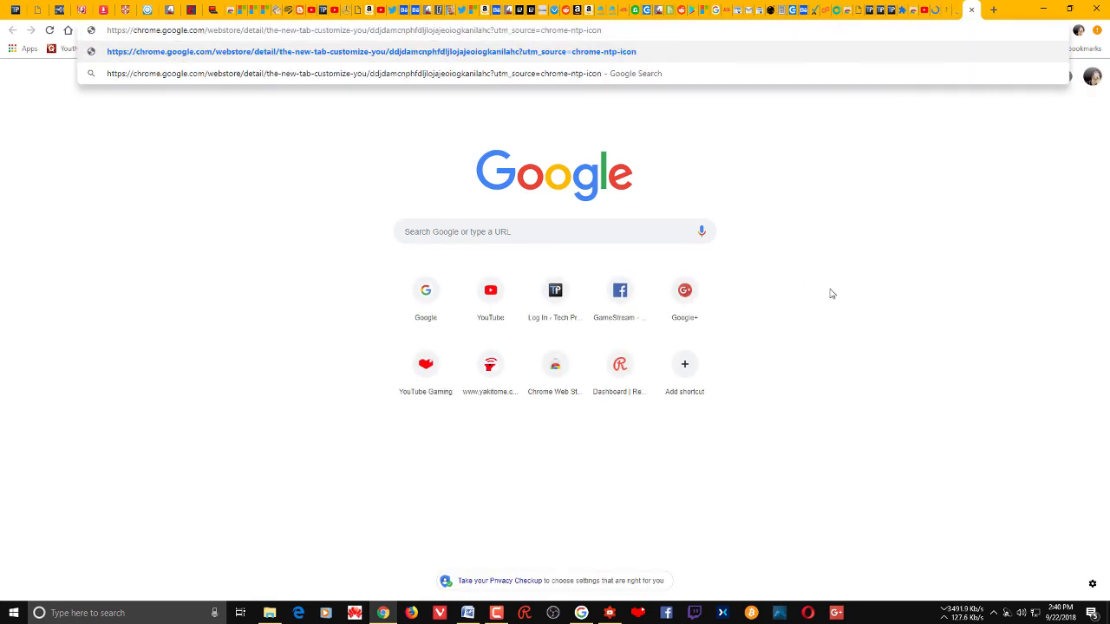
{"action": "key", "text": "Return"}
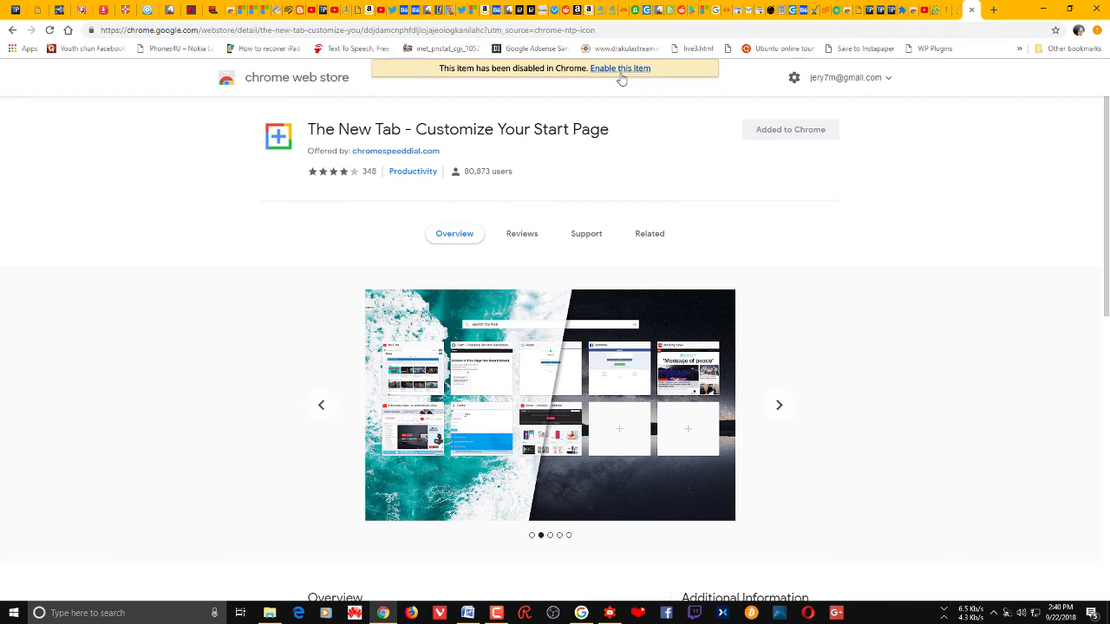
{"action": "left_click", "coordinate": [621, 72]}
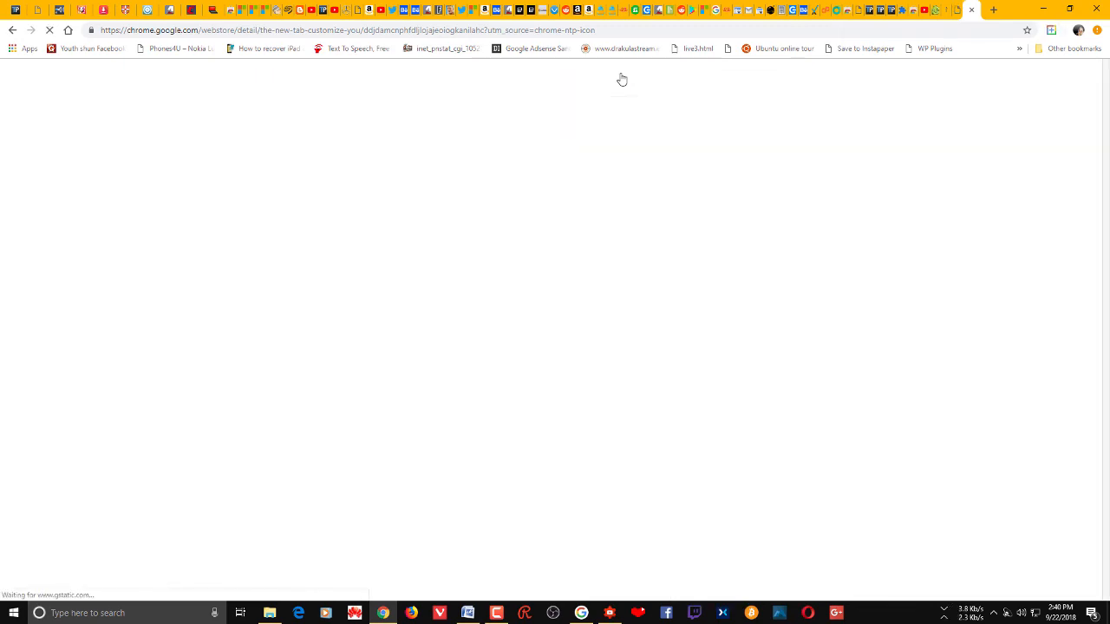
Step: Open a new tab, turn on Hide Searchbox in the start page's search engine settings, and close the settings
{"action": "left_click", "coordinate": [994, 9]}
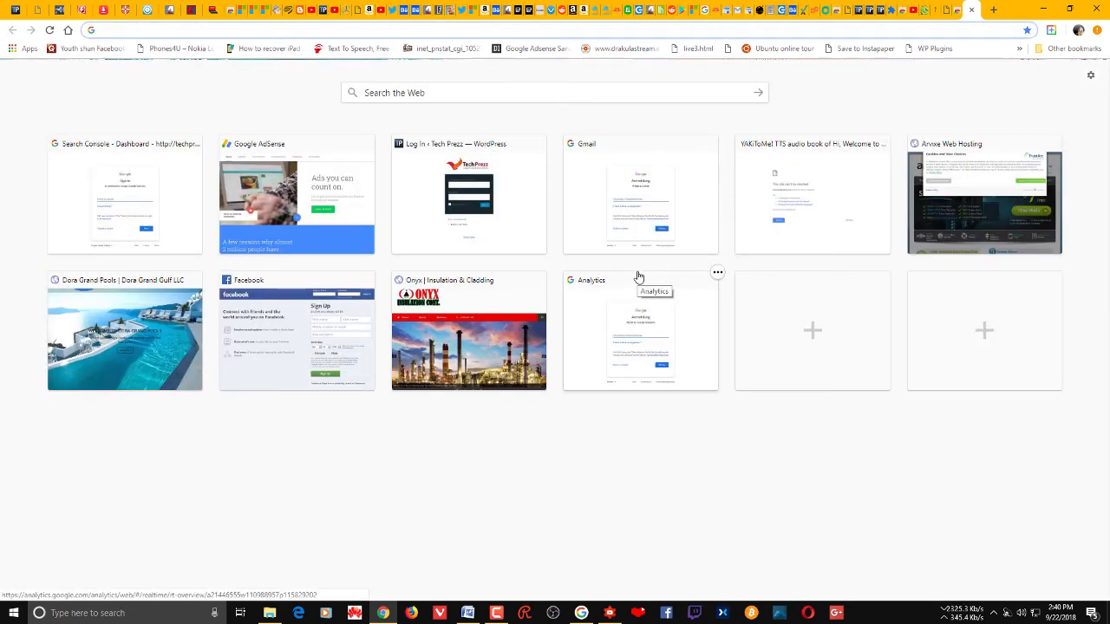
{"action": "left_click", "coordinate": [1089, 76]}
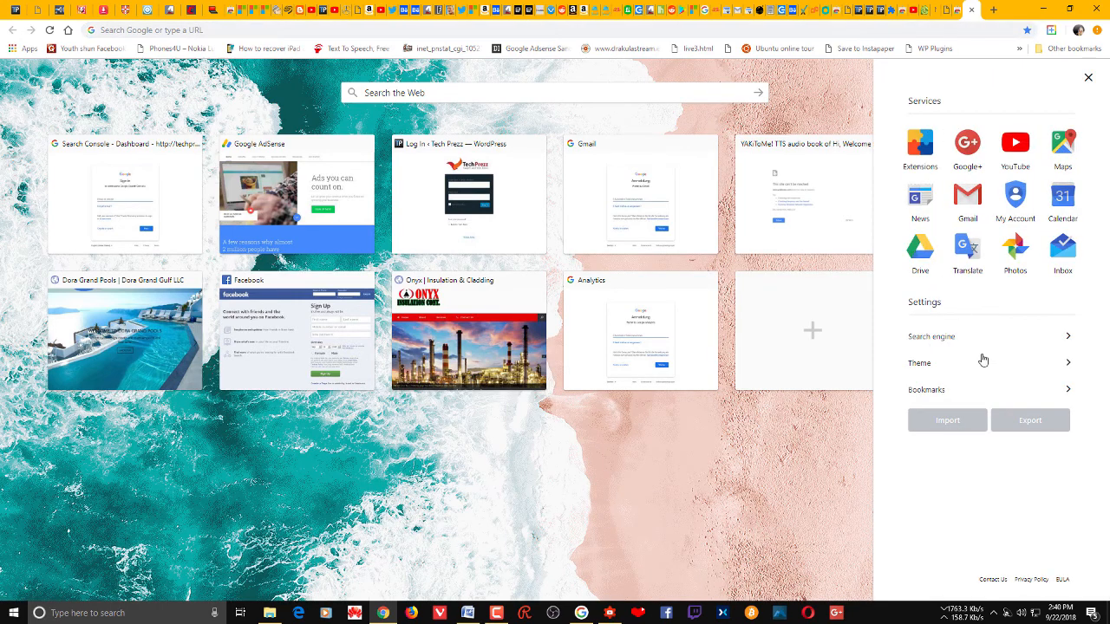
{"action": "left_click", "coordinate": [1061, 338]}
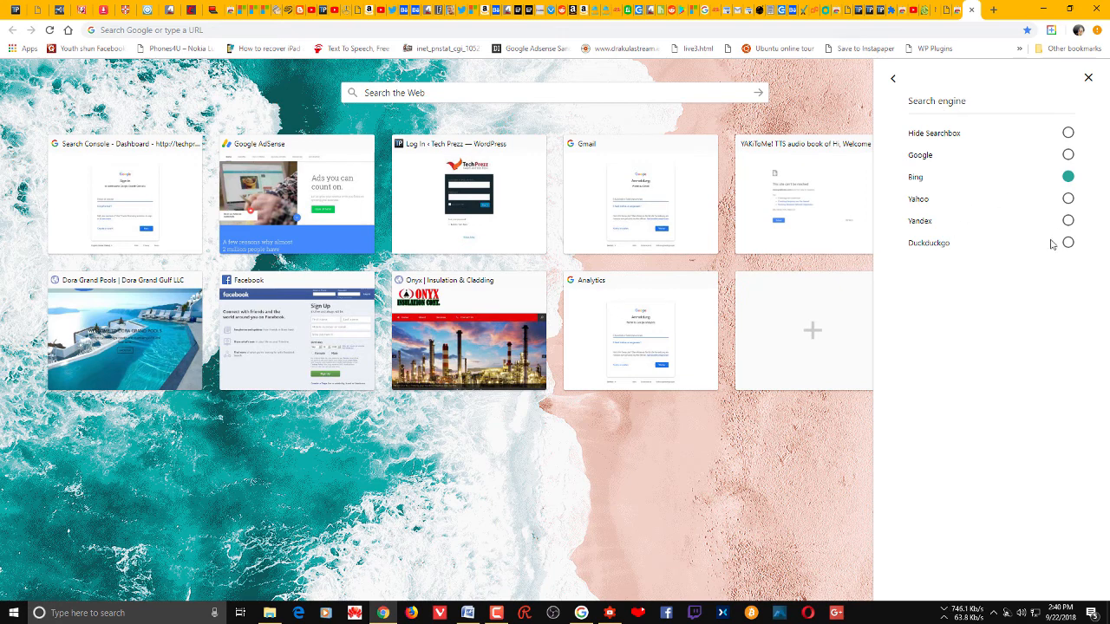
{"action": "left_click", "coordinate": [1067, 134]}
{"action": "left_click", "coordinate": [1068, 177]}
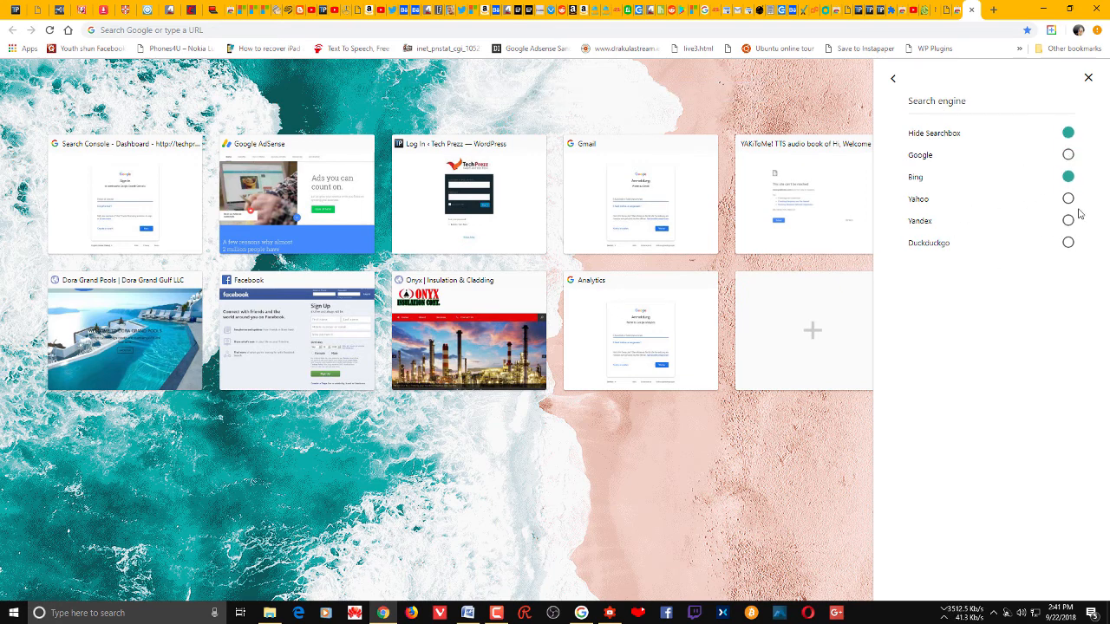
{"action": "left_click", "coordinate": [1068, 198]}
{"action": "left_click", "coordinate": [1069, 222]}
{"action": "left_click", "coordinate": [1068, 244]}
{"action": "left_click", "coordinate": [580, 508]}
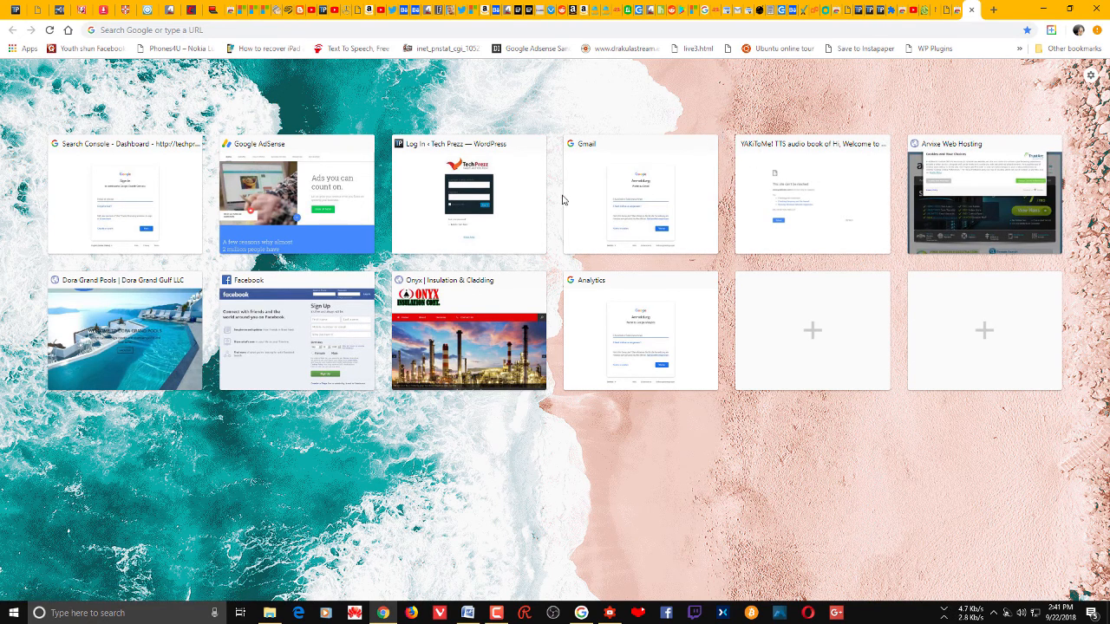
Step: View the Add Bookmark form of an empty tile and the option list of the Google AdSense tile, closing both unchanged
{"action": "left_click", "coordinate": [823, 336]}
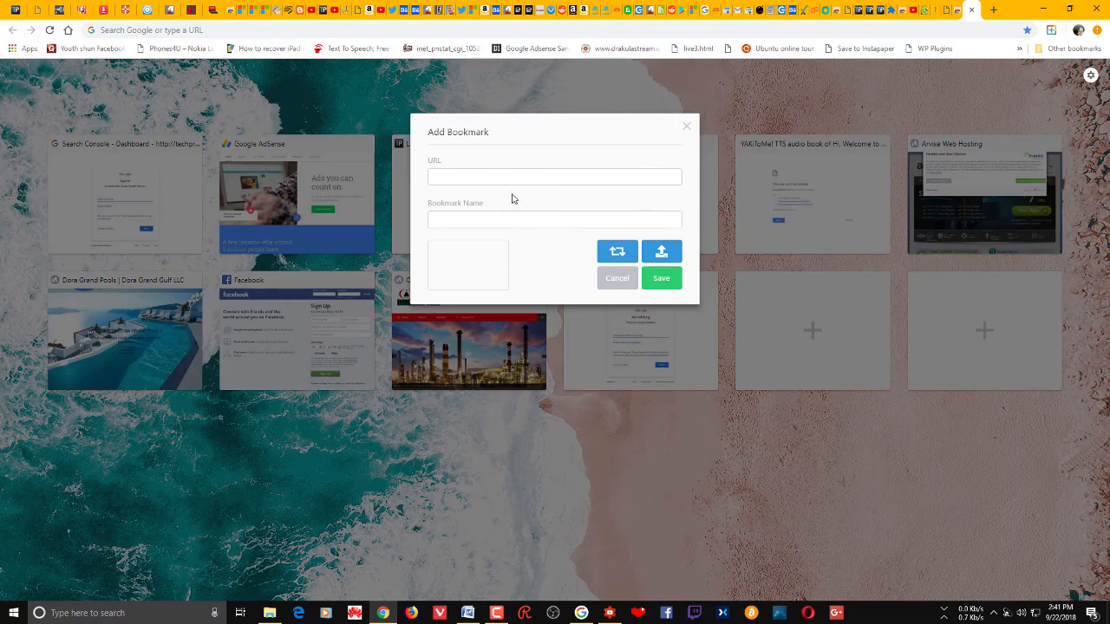
{"action": "left_click", "coordinate": [687, 132]}
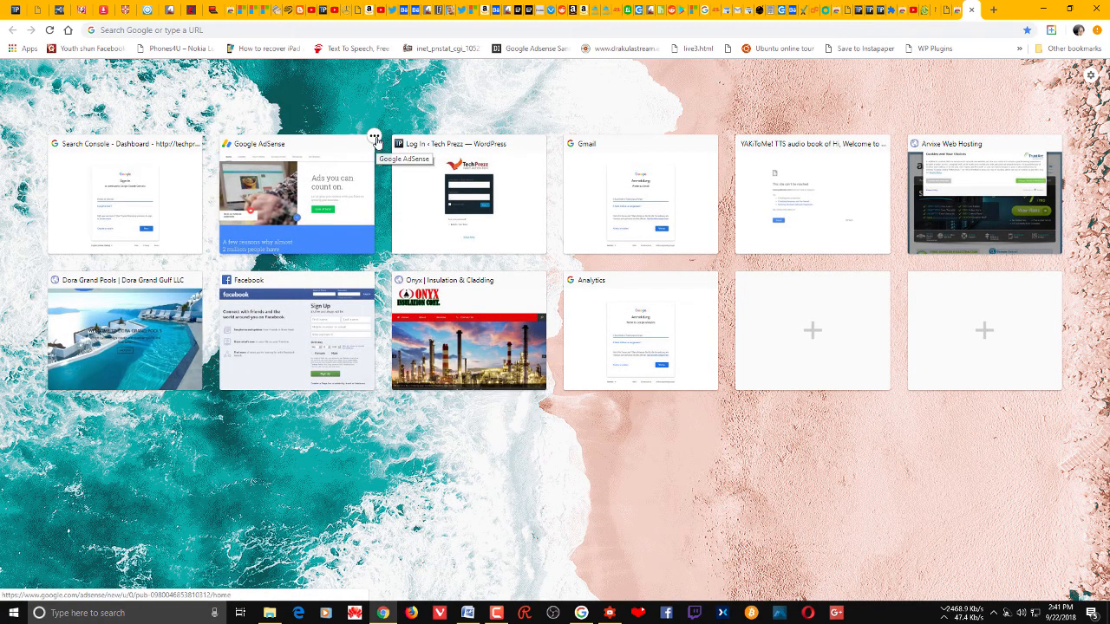
{"action": "left_click", "coordinate": [374, 136]}
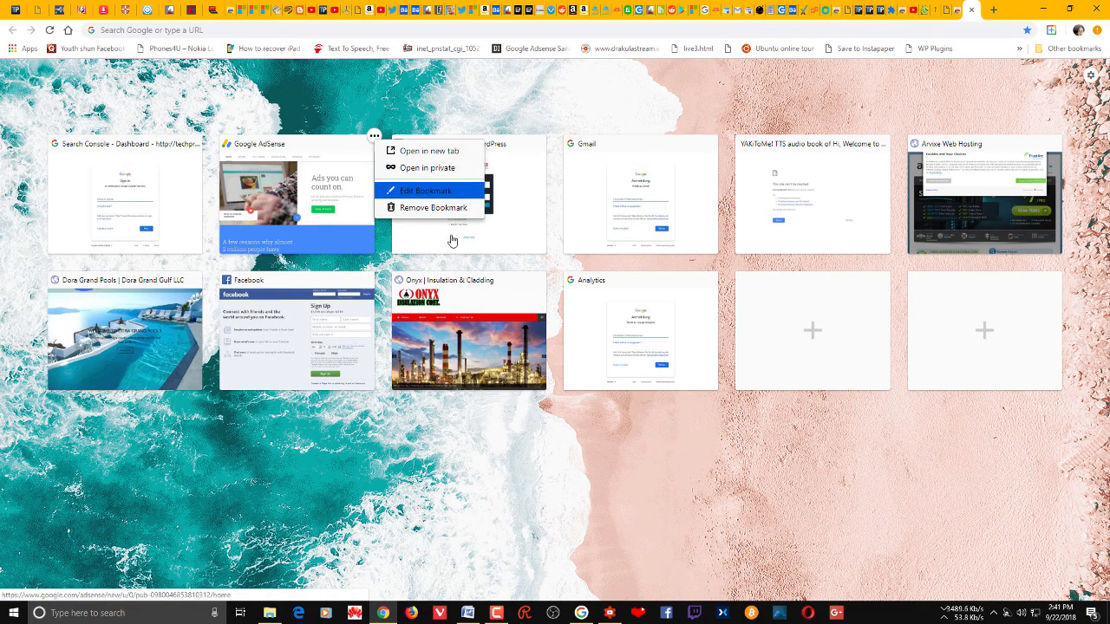
{"action": "left_click", "coordinate": [733, 86]}
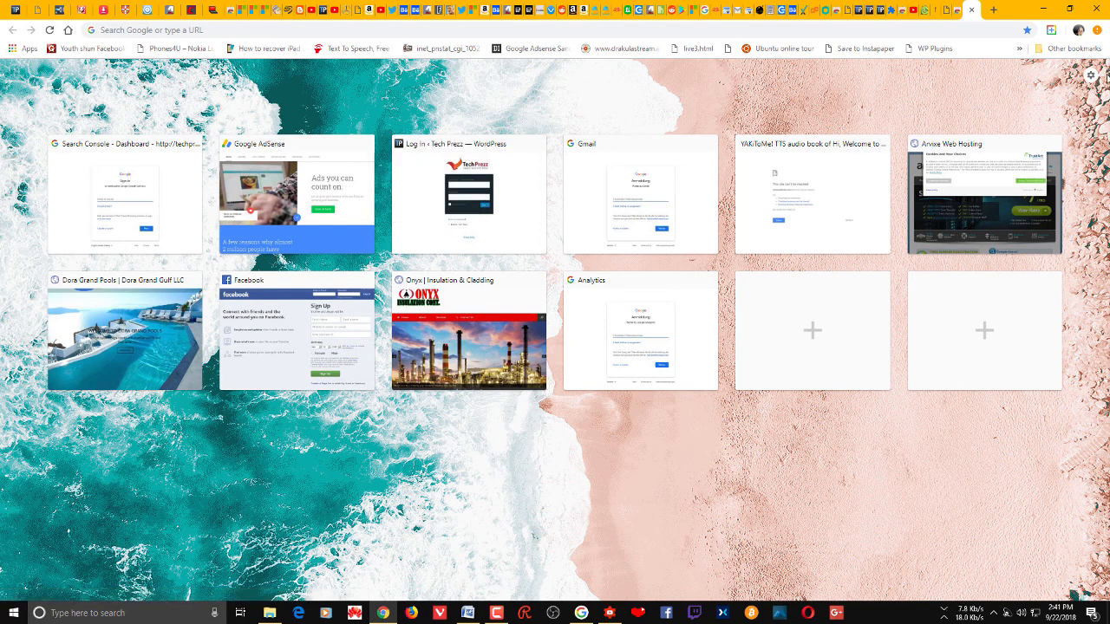
Step: Try the purple mountain theme on the start page, switch to the blue starry sky theme, and close the settings
{"action": "left_click", "coordinate": [1089, 77]}
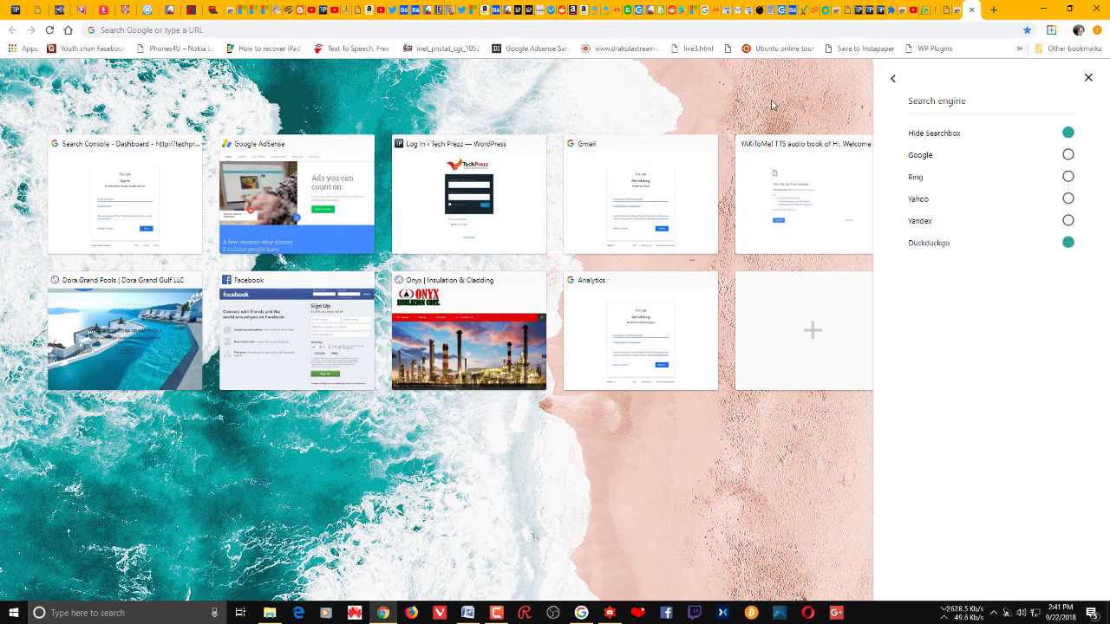
{"action": "left_click", "coordinate": [893, 78]}
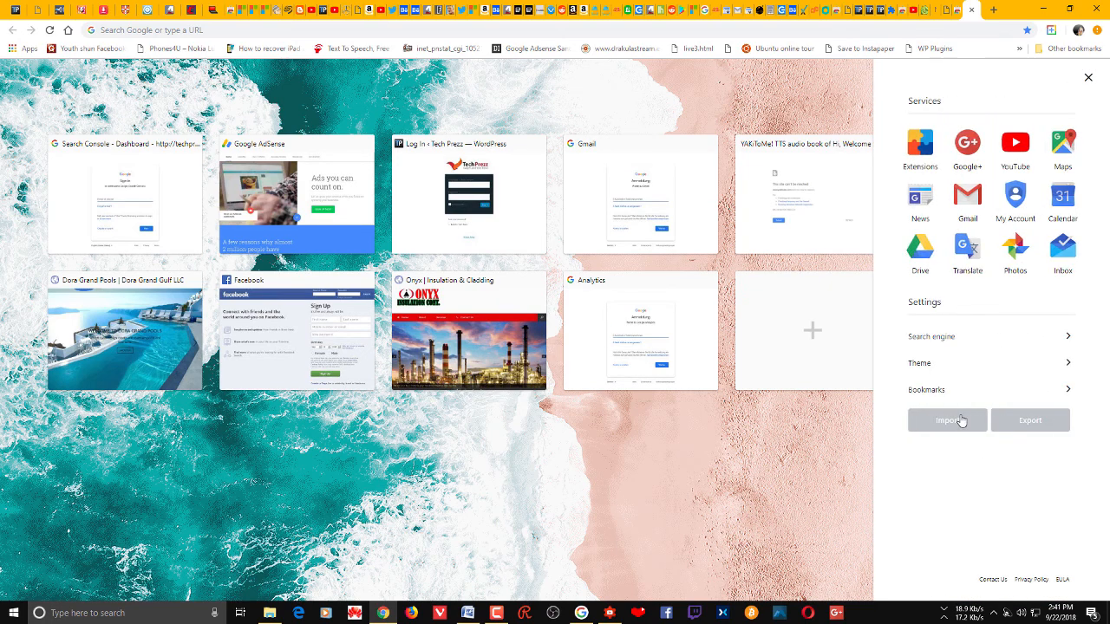
{"action": "left_click", "coordinate": [944, 365]}
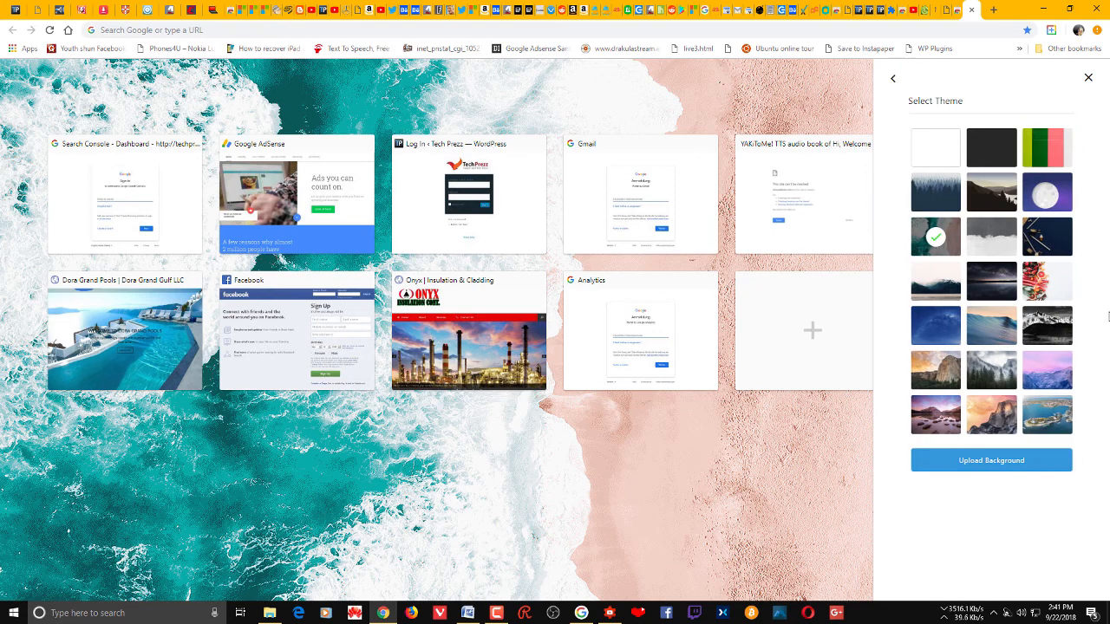
{"action": "left_click", "coordinate": [1050, 371]}
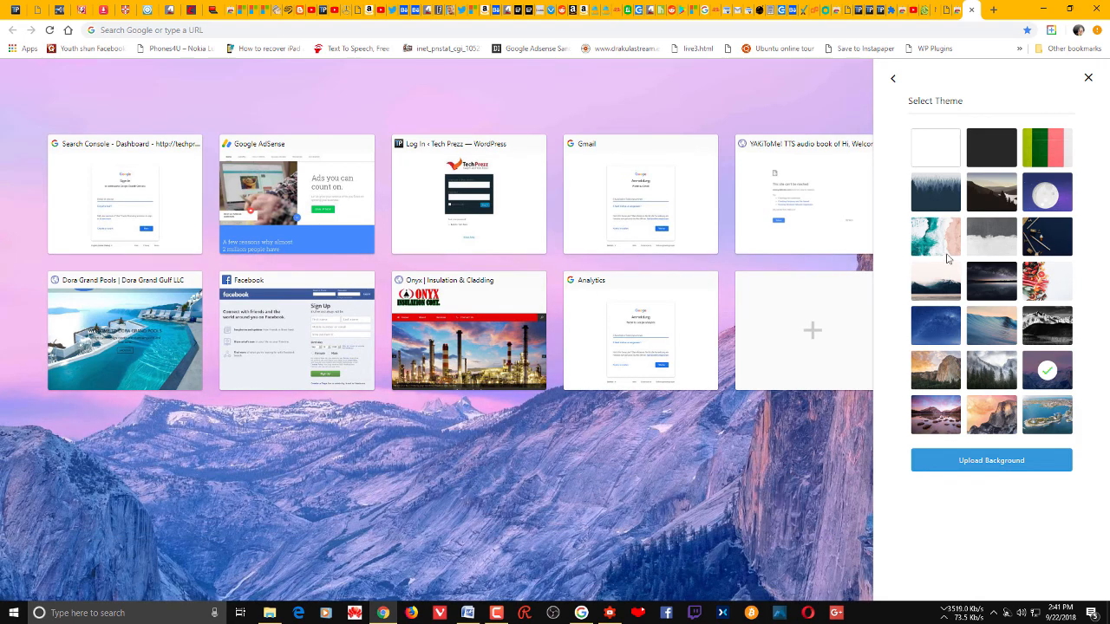
{"action": "left_click", "coordinate": [931, 334]}
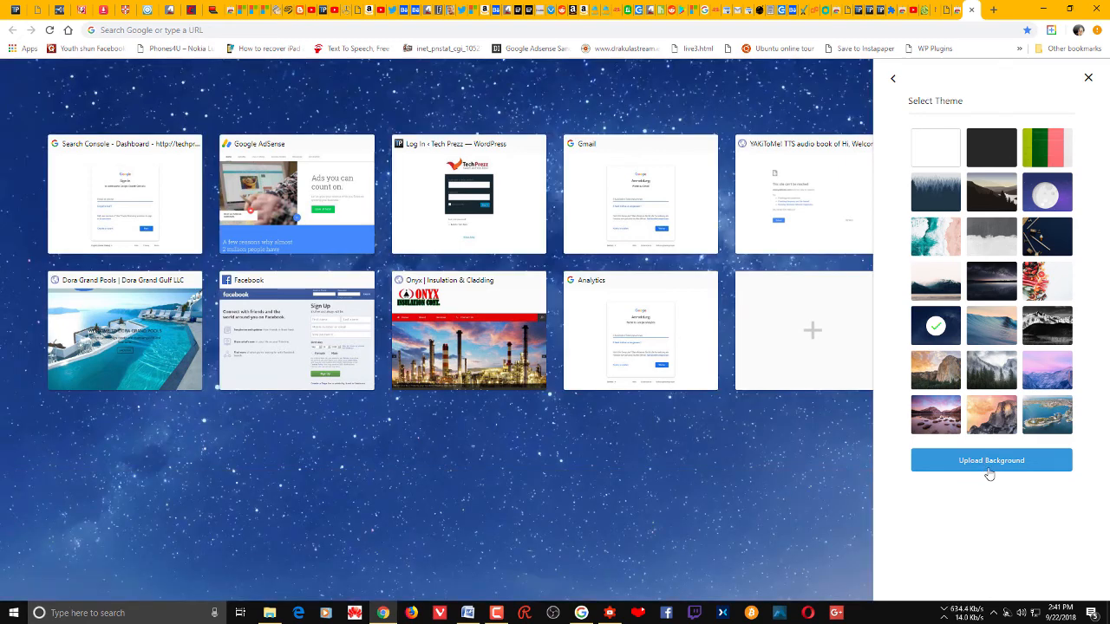
{"action": "left_click", "coordinate": [785, 445]}
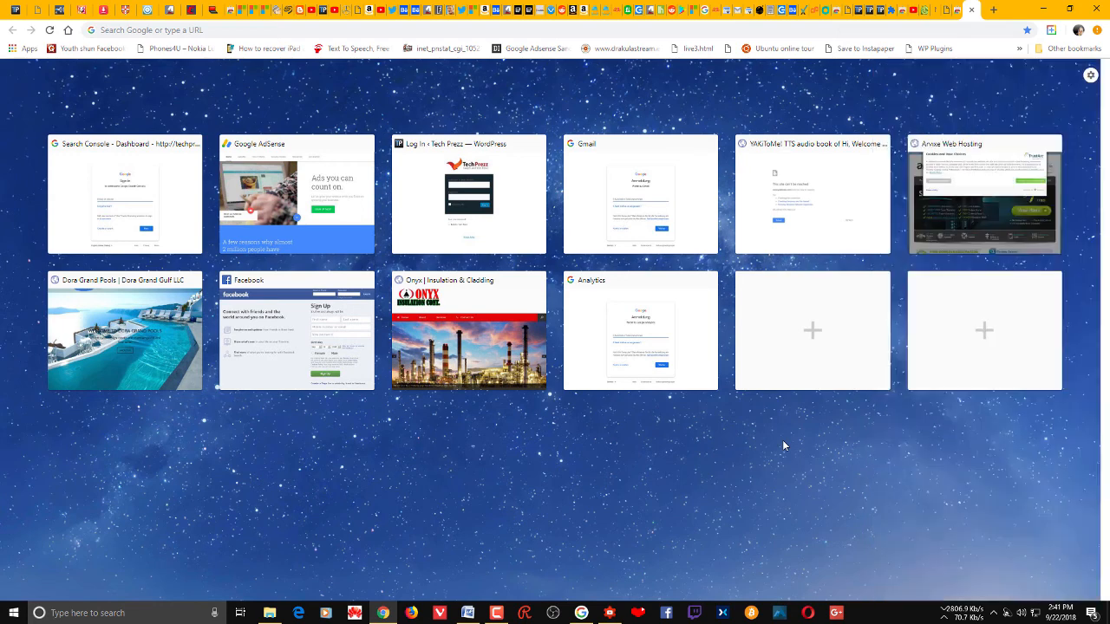
Step: Reopen the start page's settings
{"action": "left_click", "coordinate": [1091, 75]}
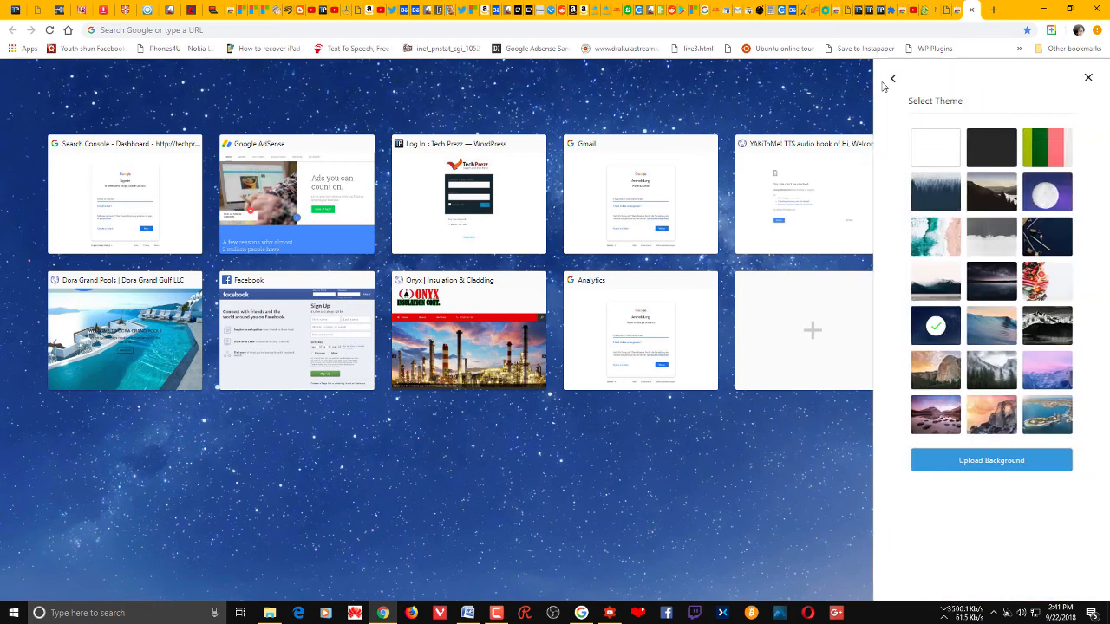